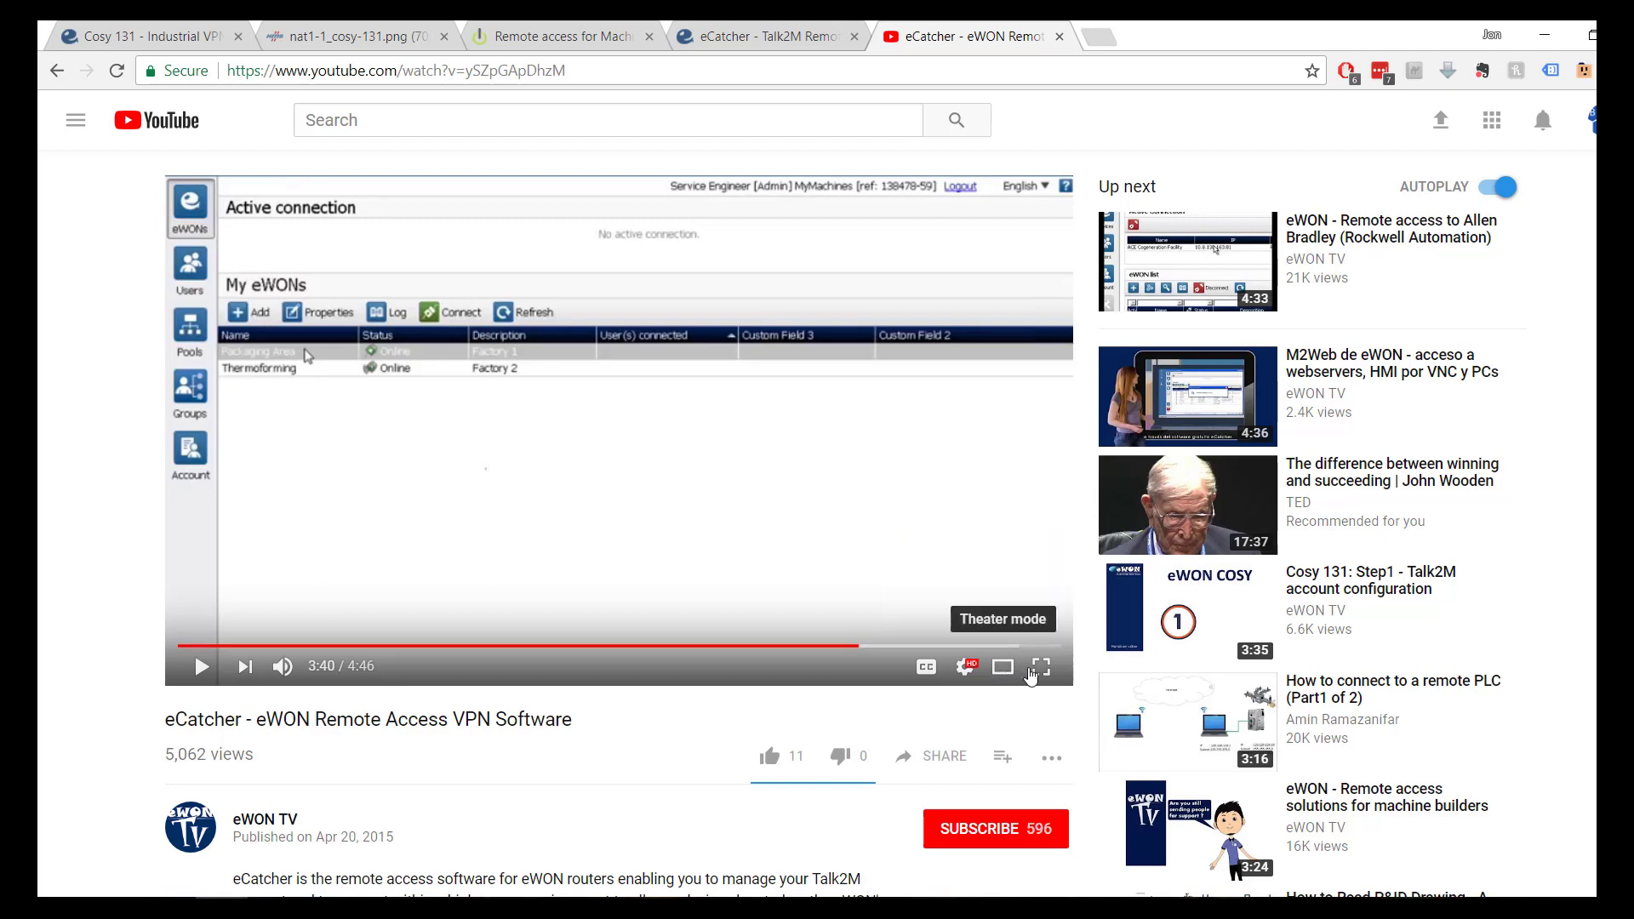
- View the paused eCatcher video in full screen, leave it, and switch to the nat1-1_cosy-131.png page
left_click(1041, 666)
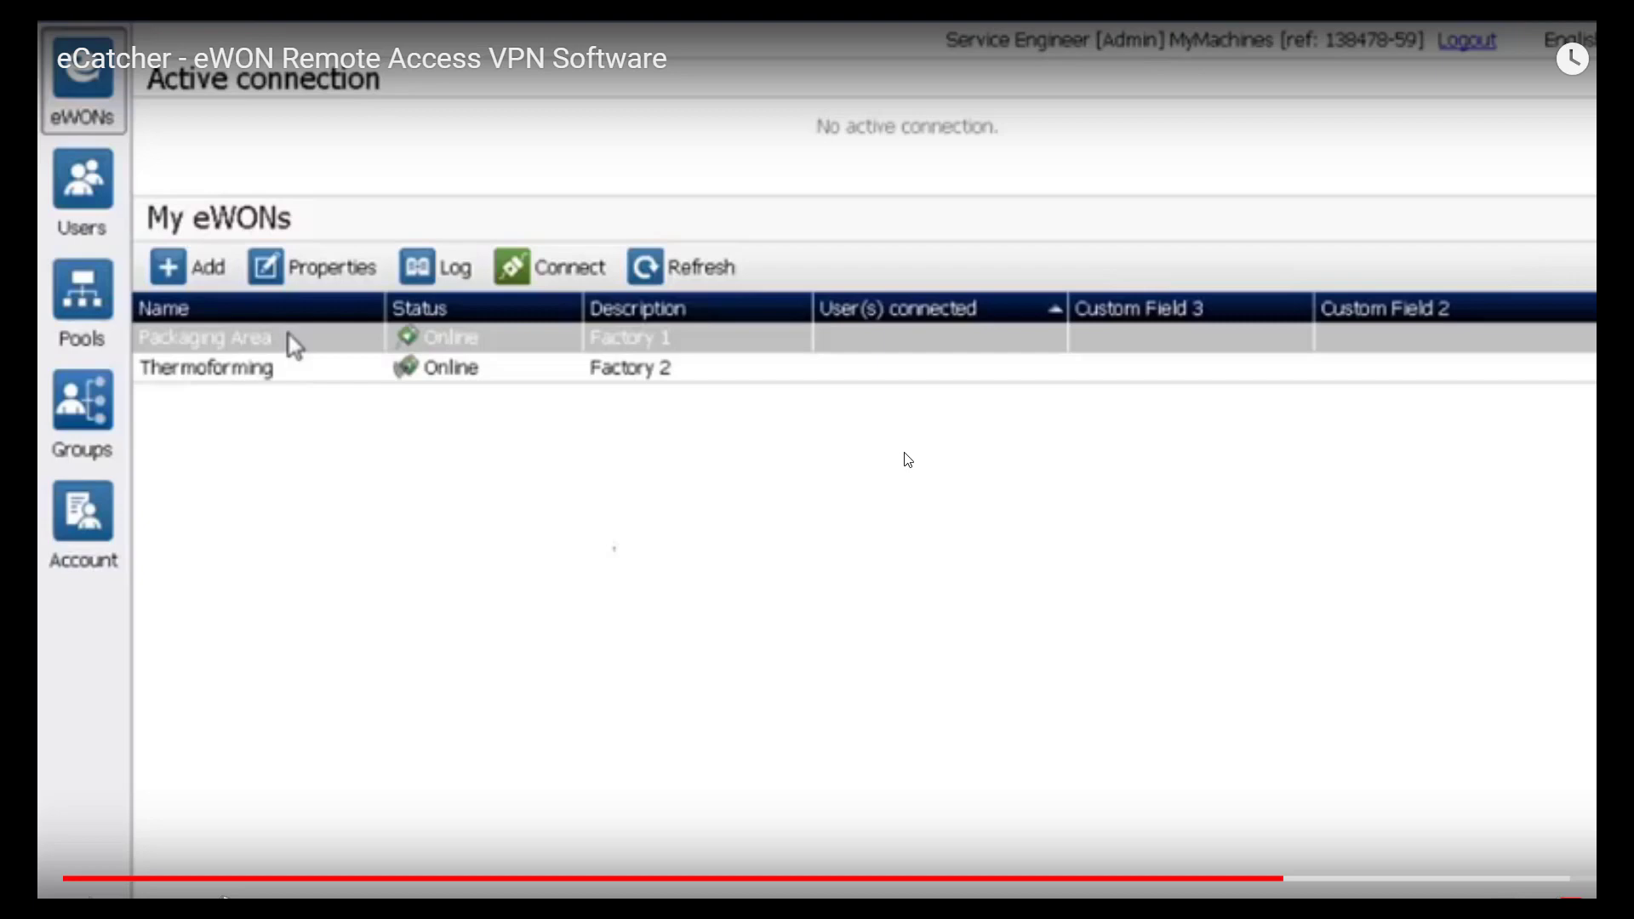
key("Escape")
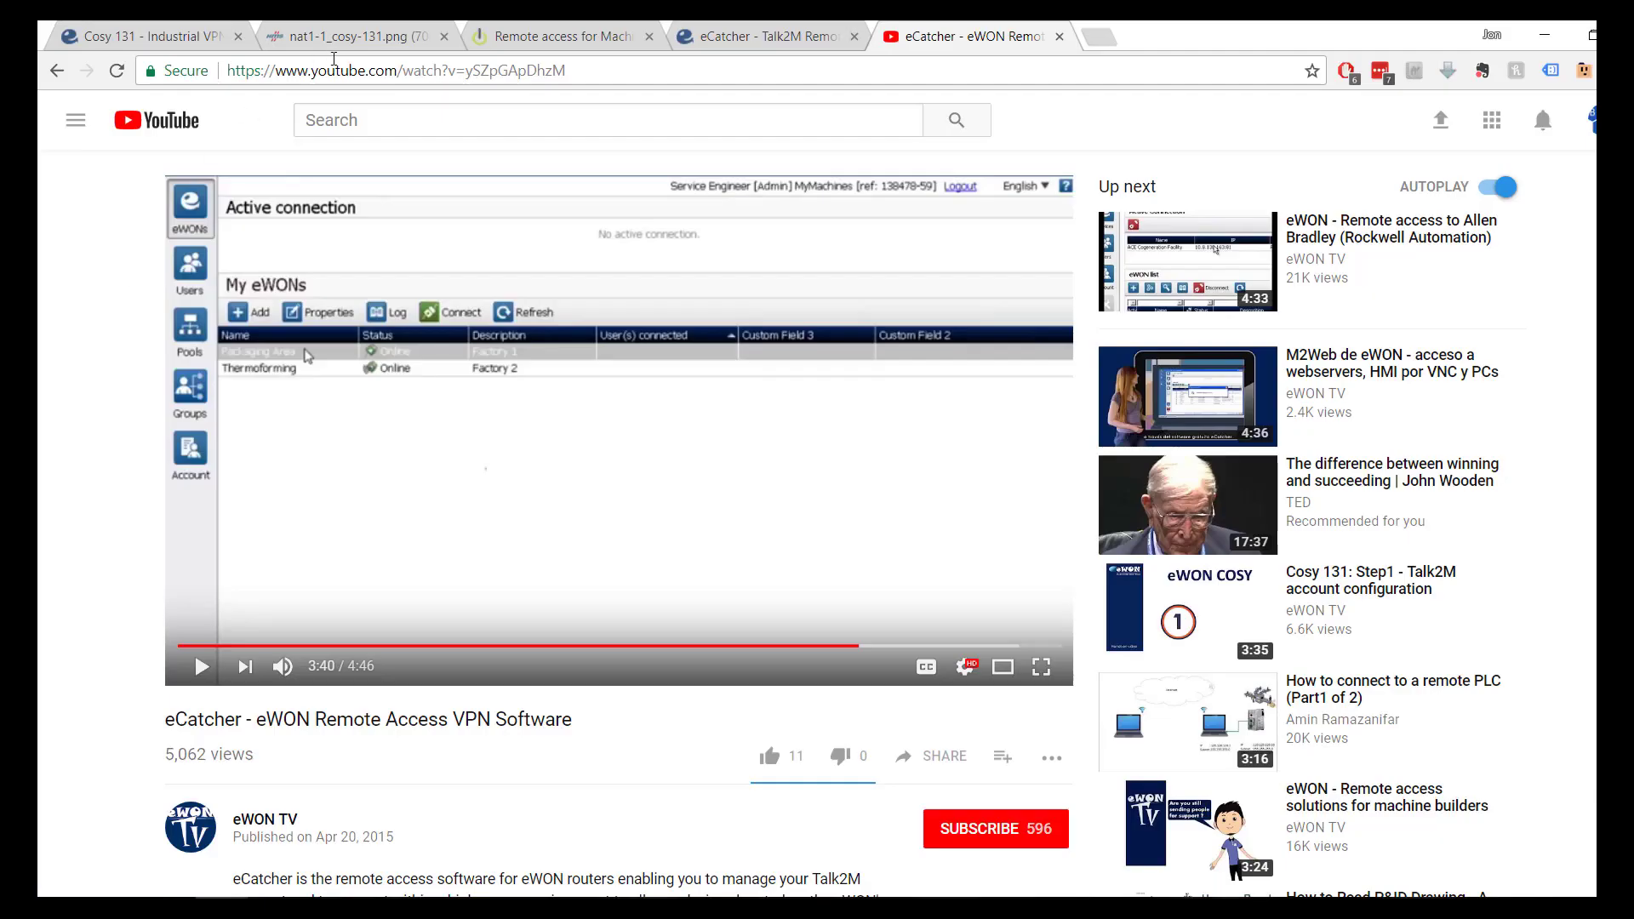
left_click(361, 40)
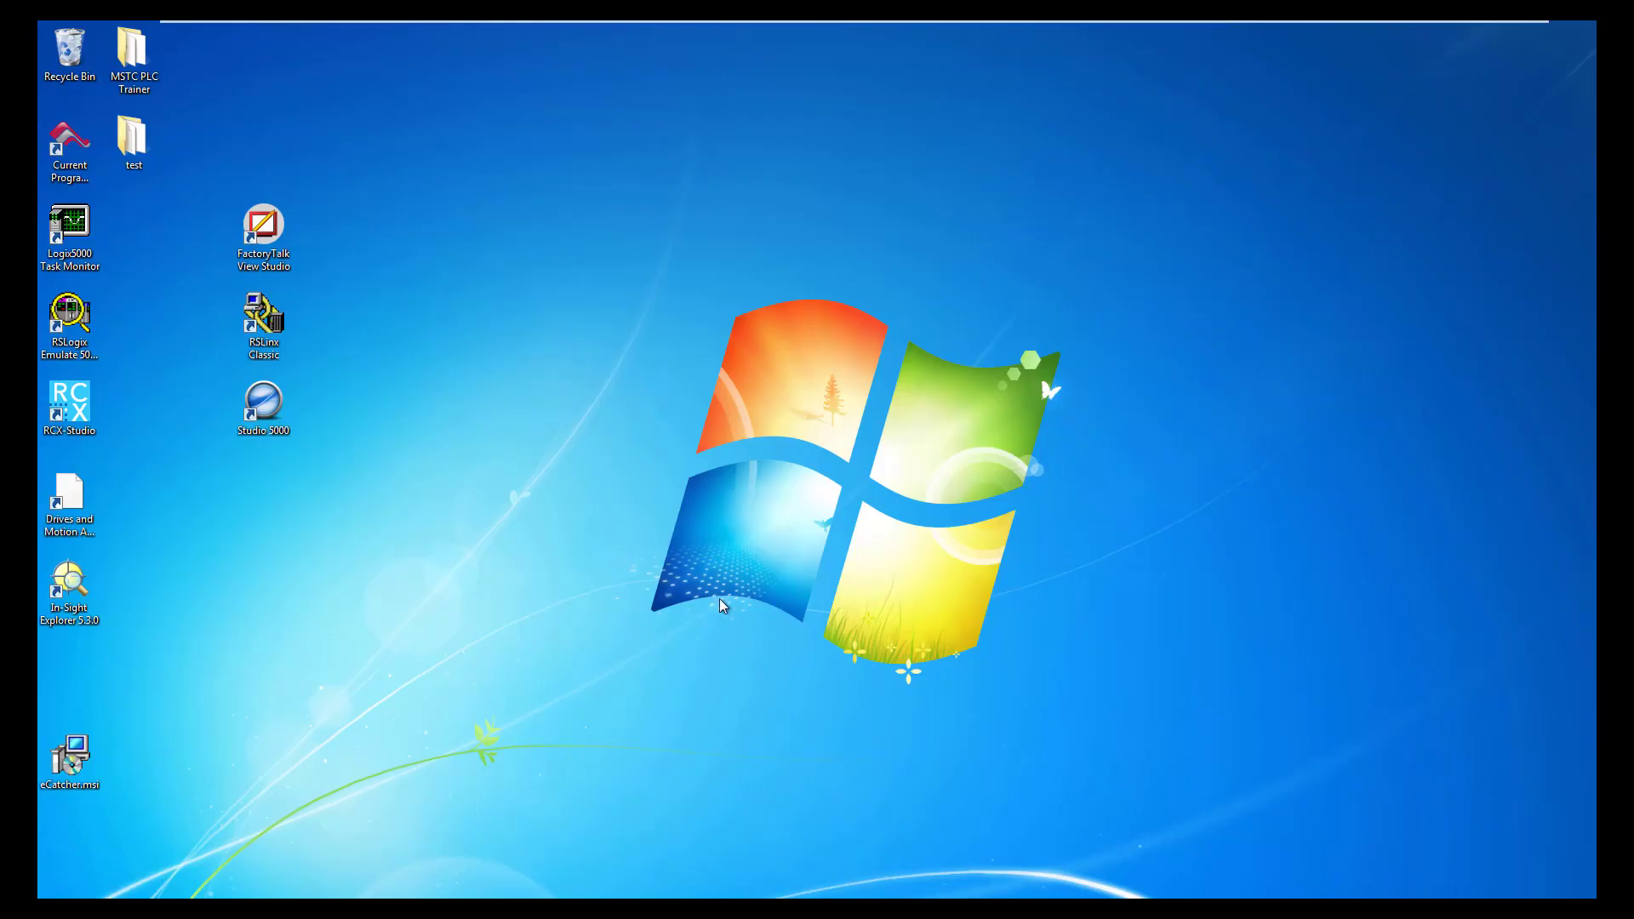
- Point out the eCatcher.msi installer on the virtual machine's desktop, then minimize the eCatcher window after reviewing its active connection
left_click(68, 753)
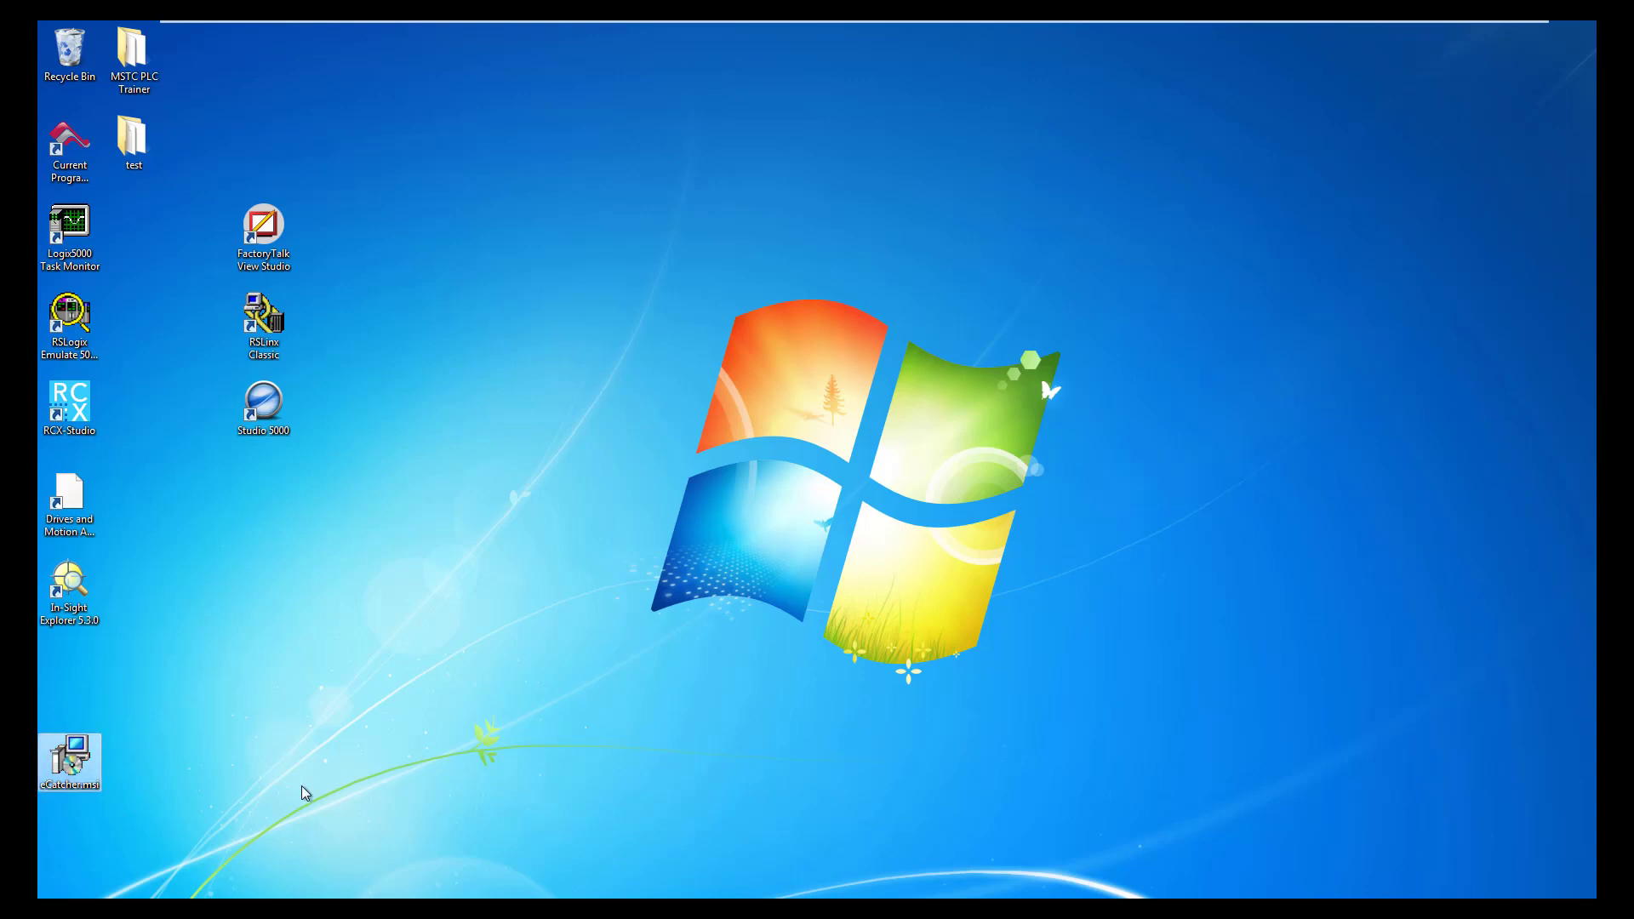
left_click(419, 590)
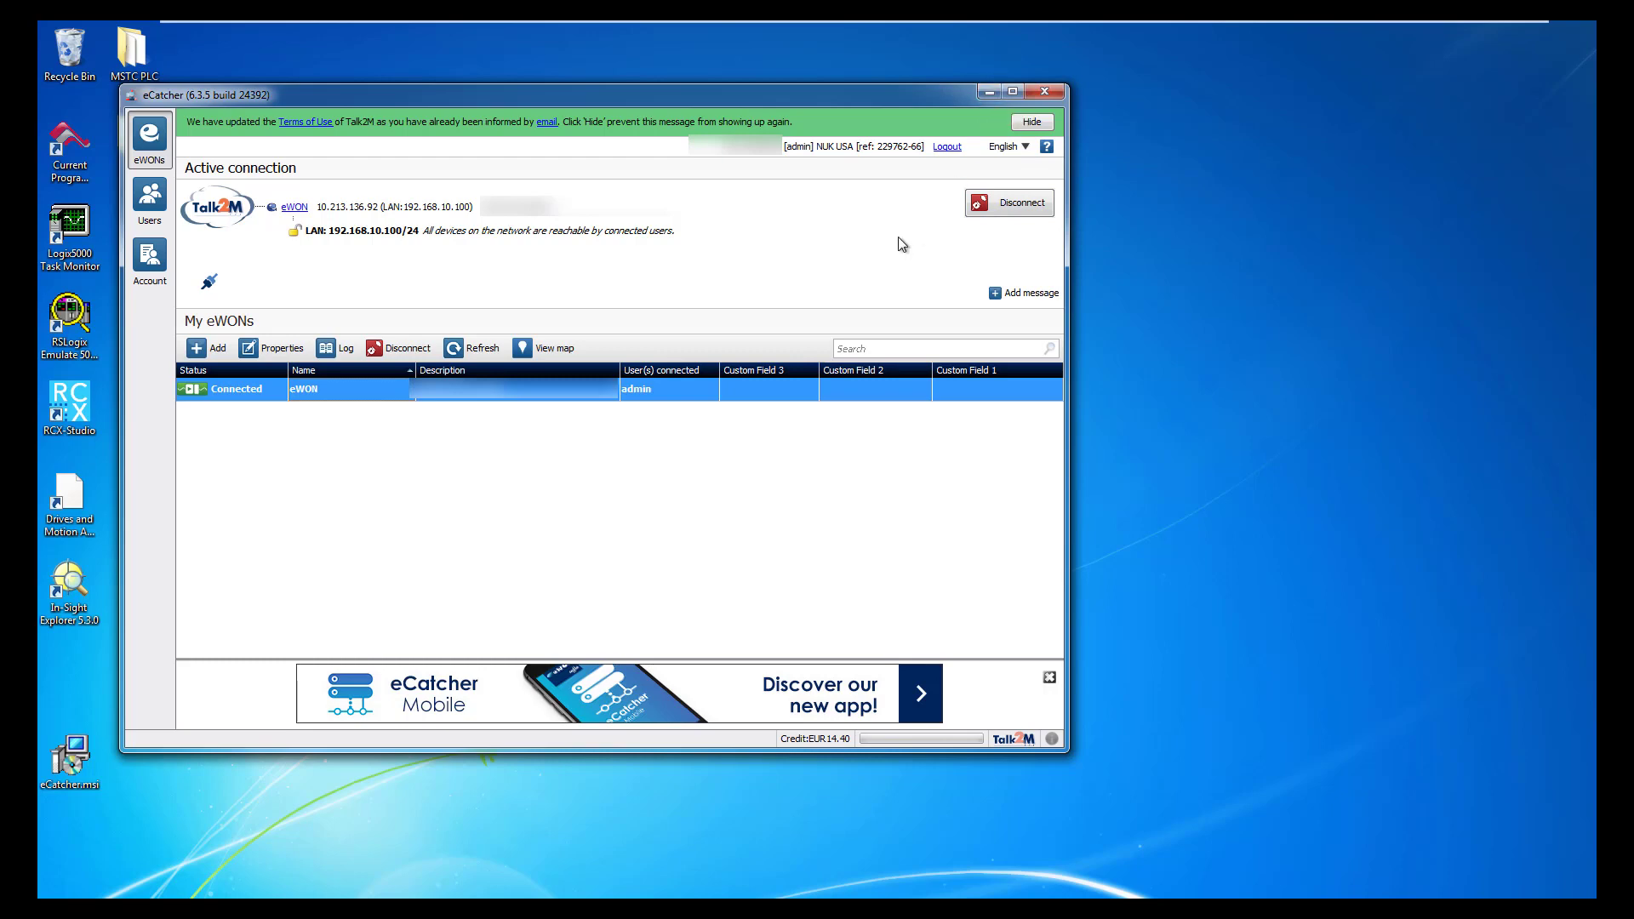
left_click(993, 92)
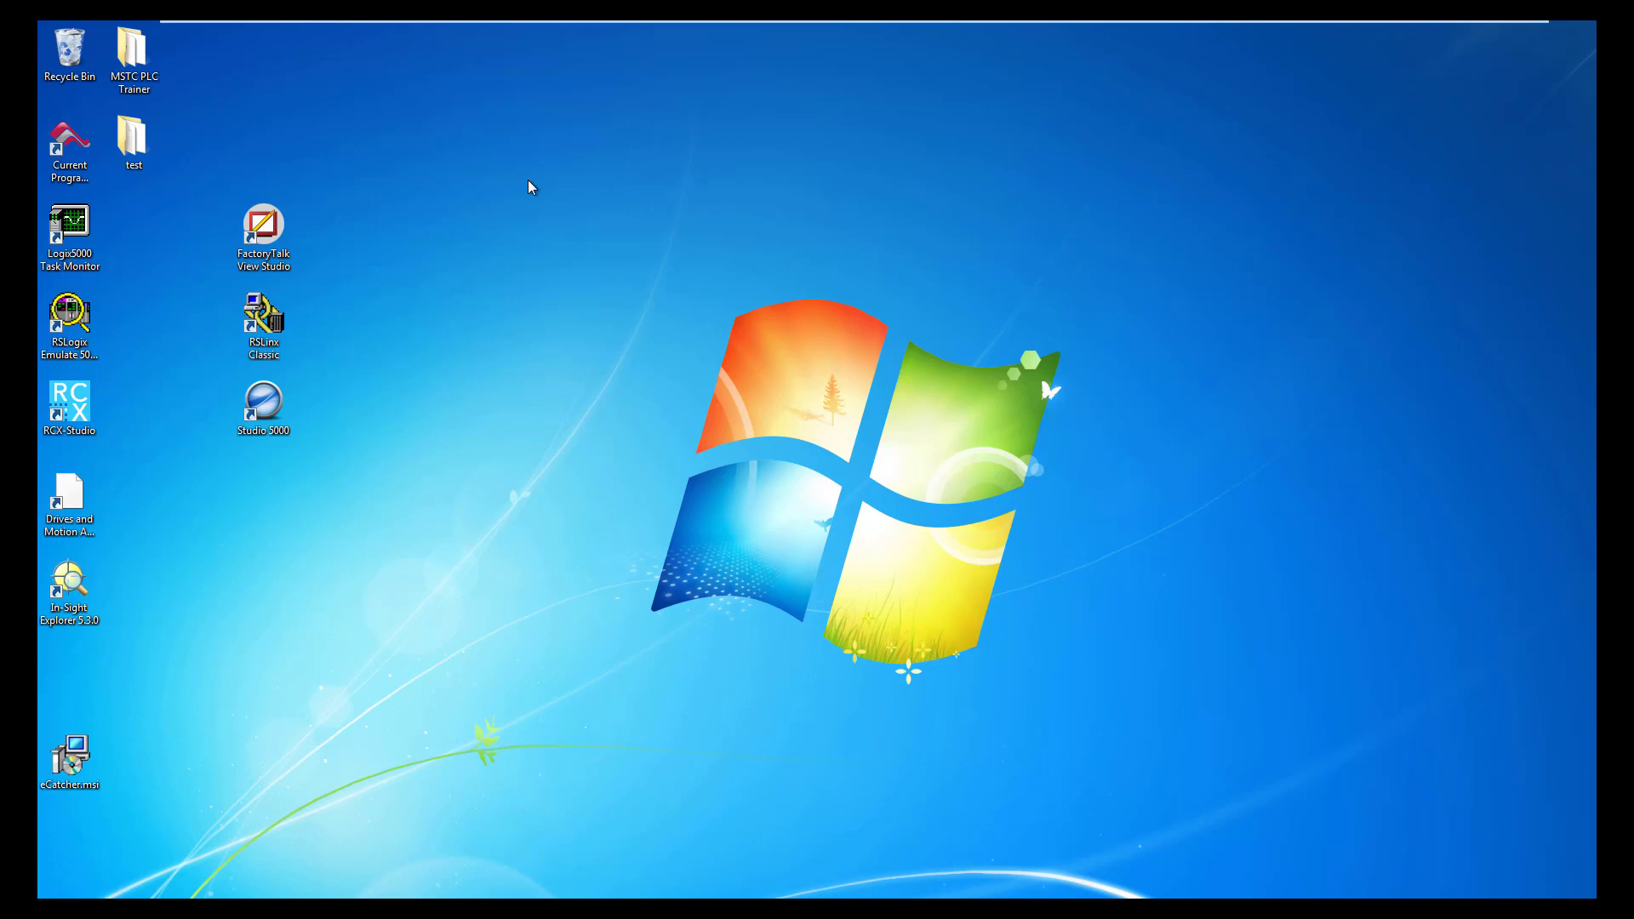
- Open the Internet Protocol Version 4 (TCP/IPv4) properties of the Programming Network connection in Network Connections
right_click(499, 416)
left_click(367, 485)
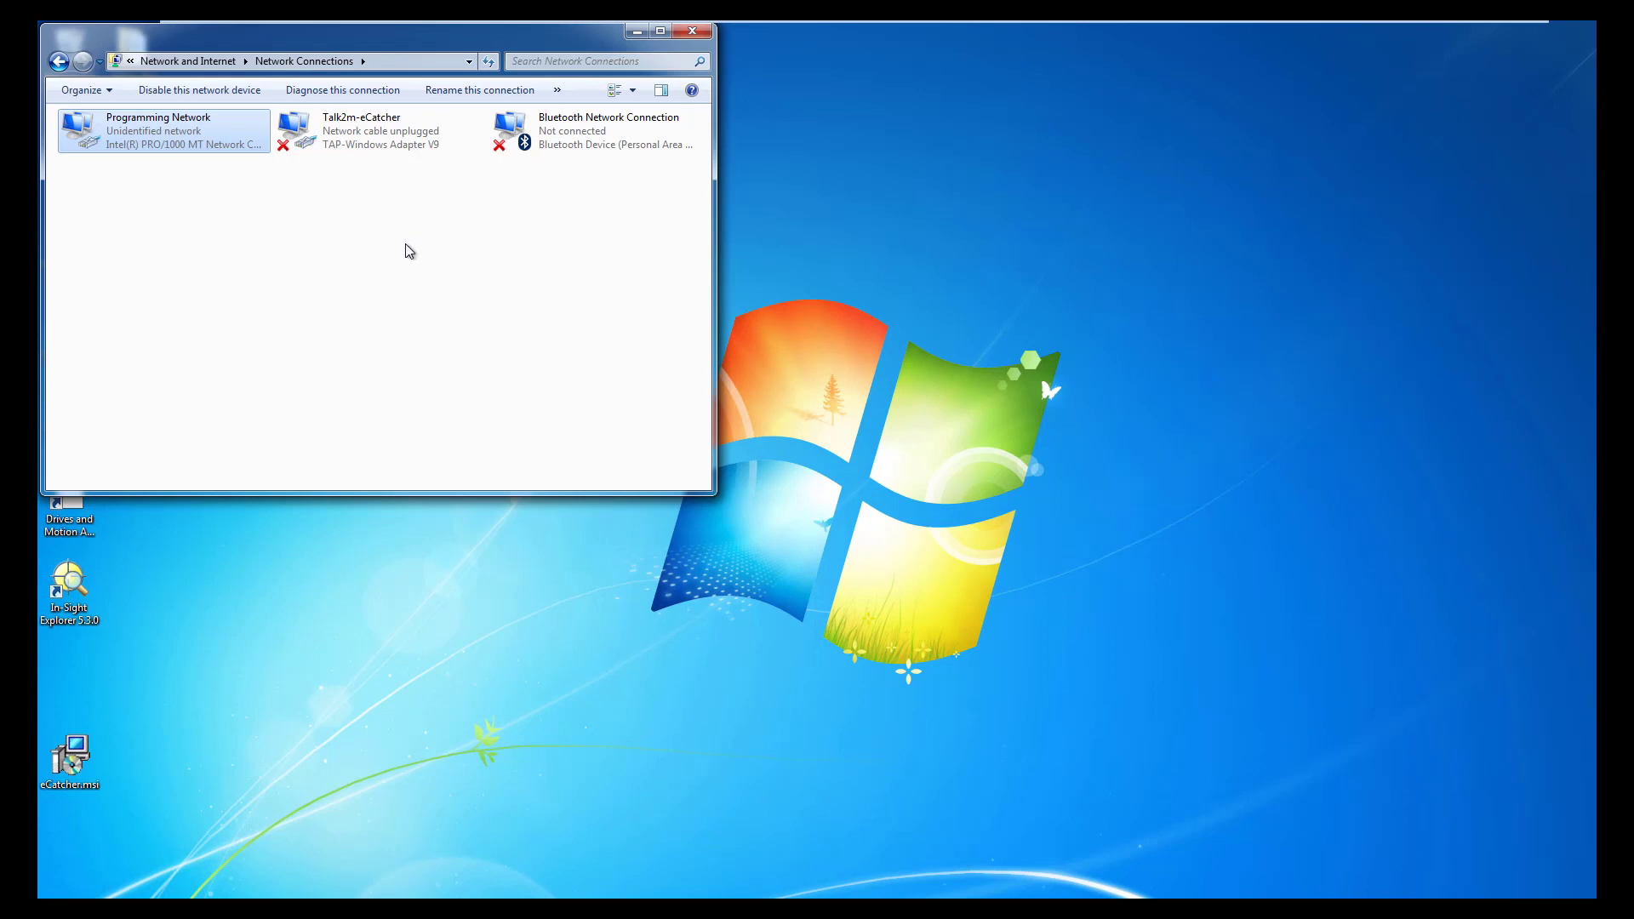
right_click(86, 129)
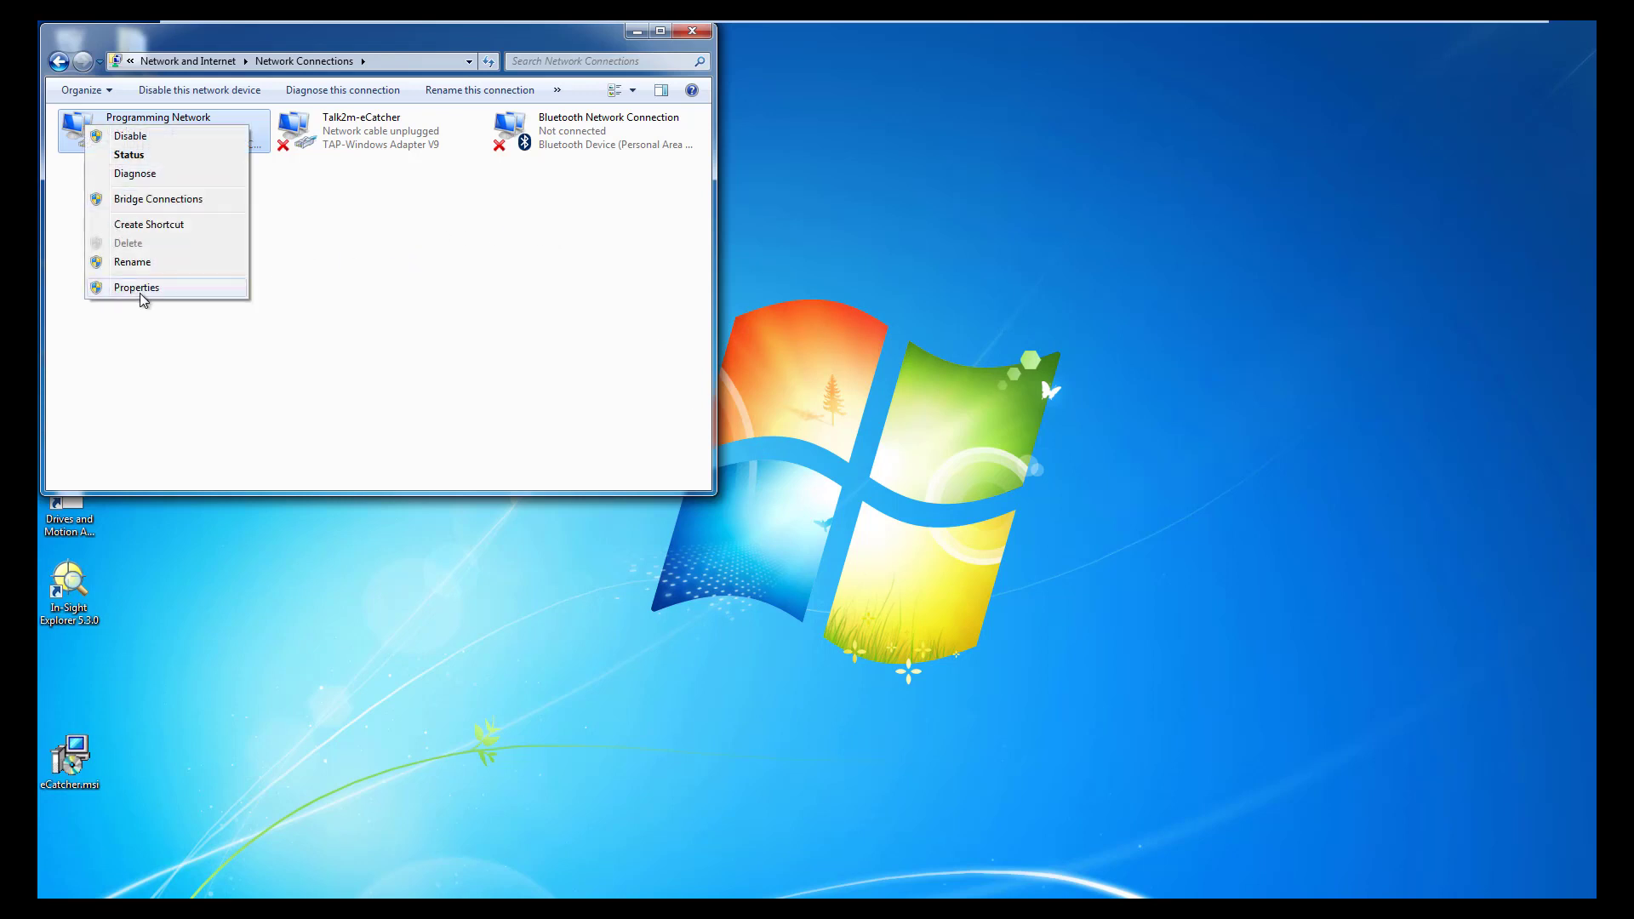
left_click(136, 288)
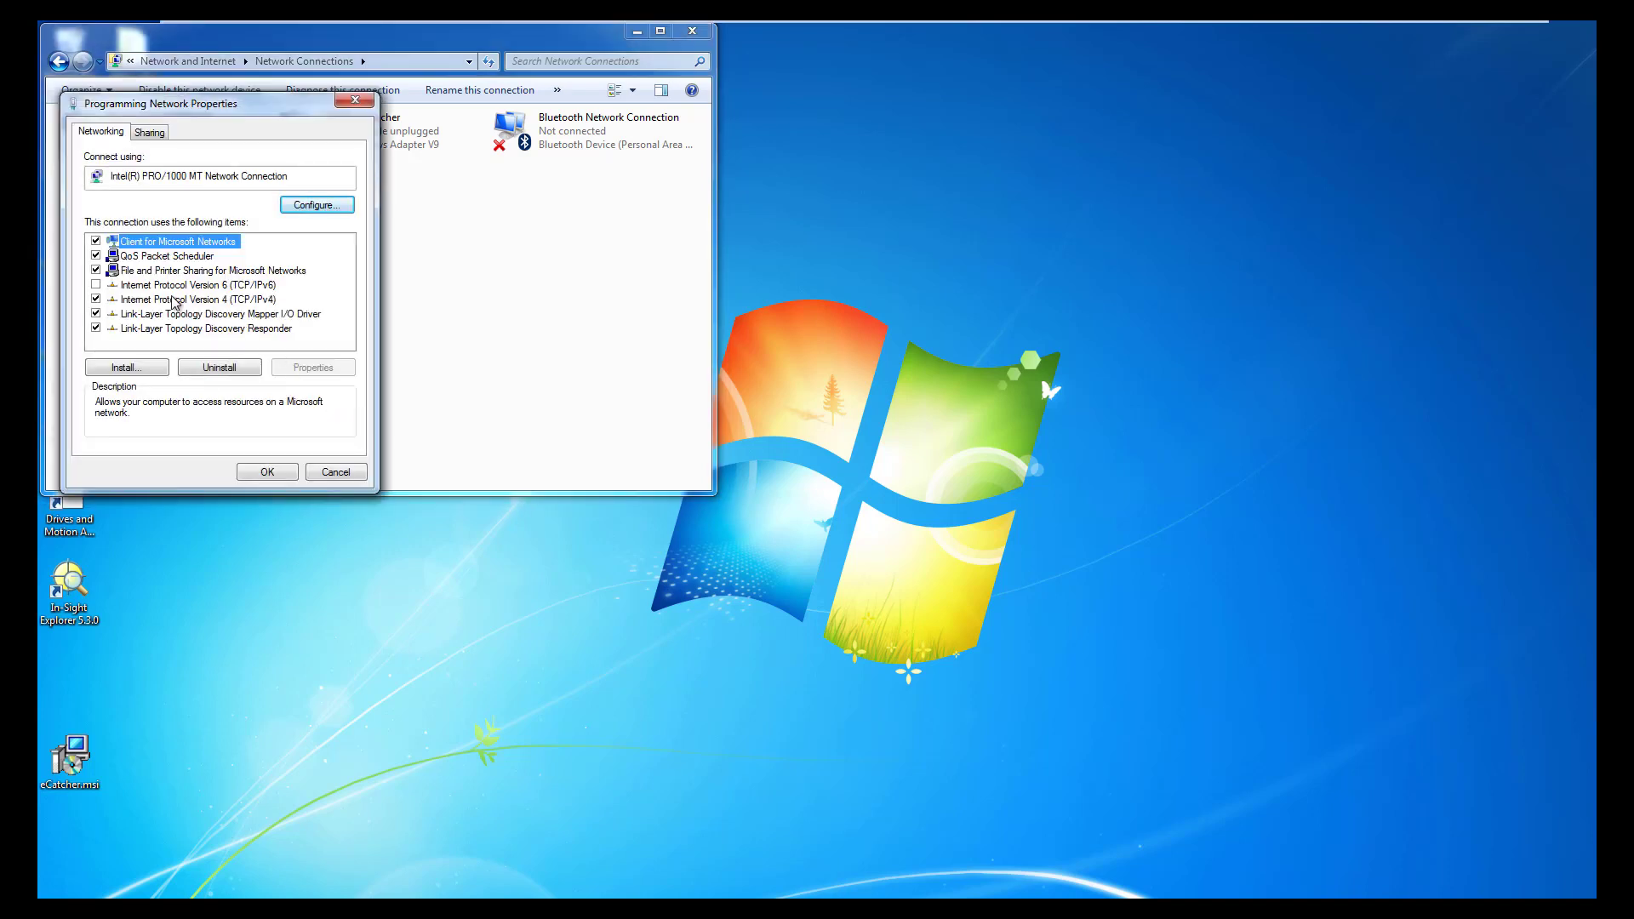
double_click(173, 299)
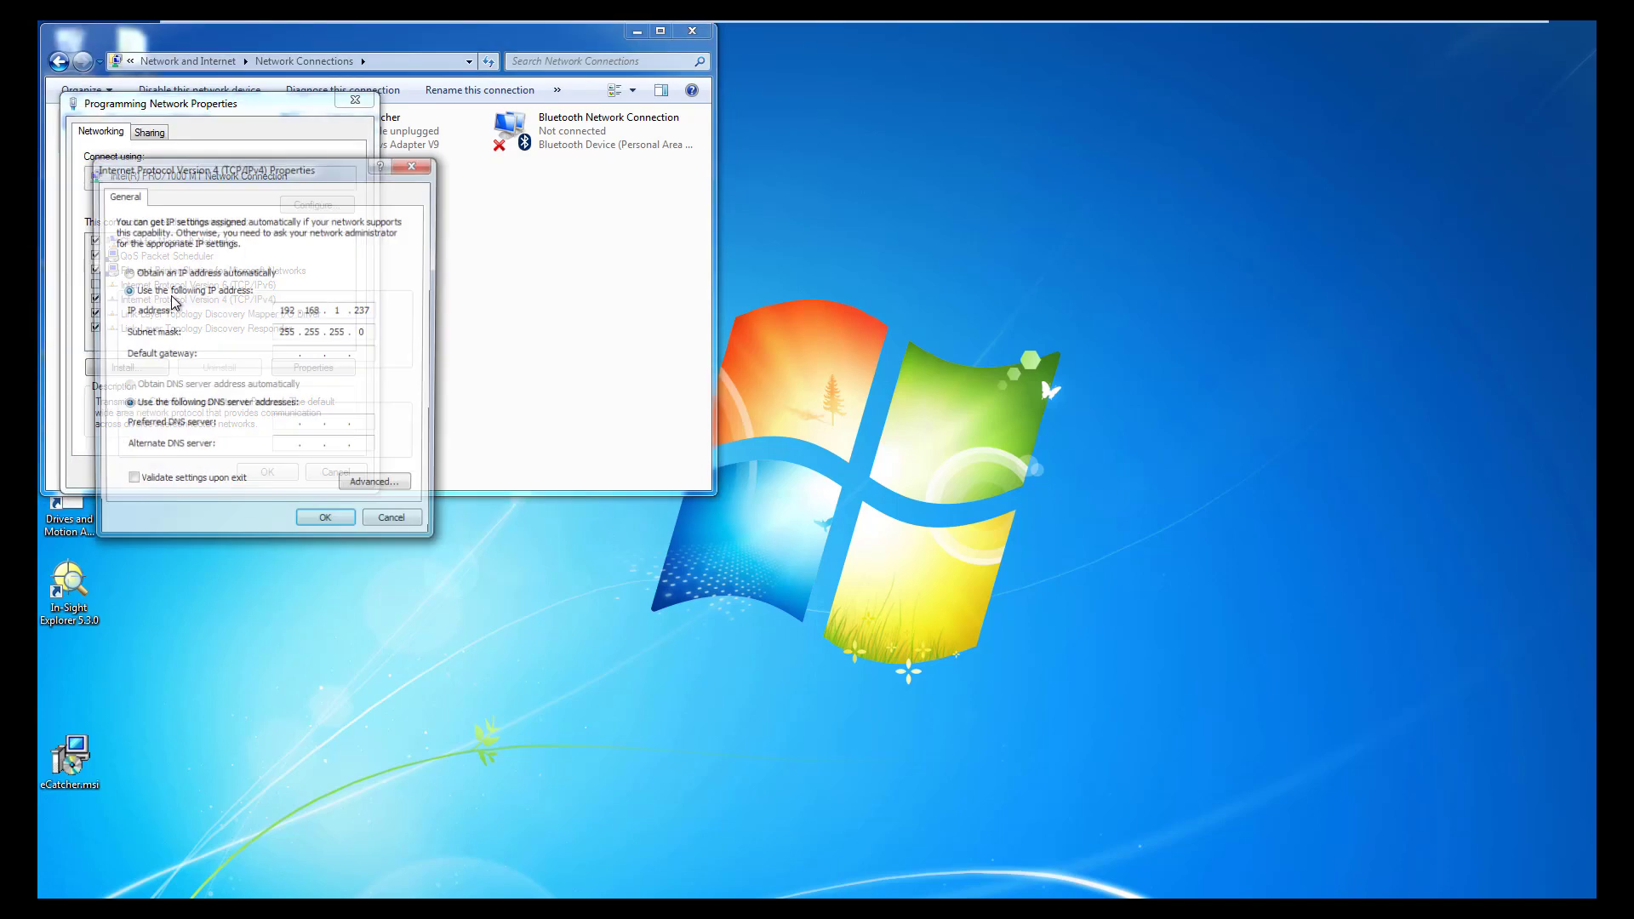
- Set the Programming Network to obtain an IP address automatically and apply the IPv4 and connection properties
left_click(126, 274)
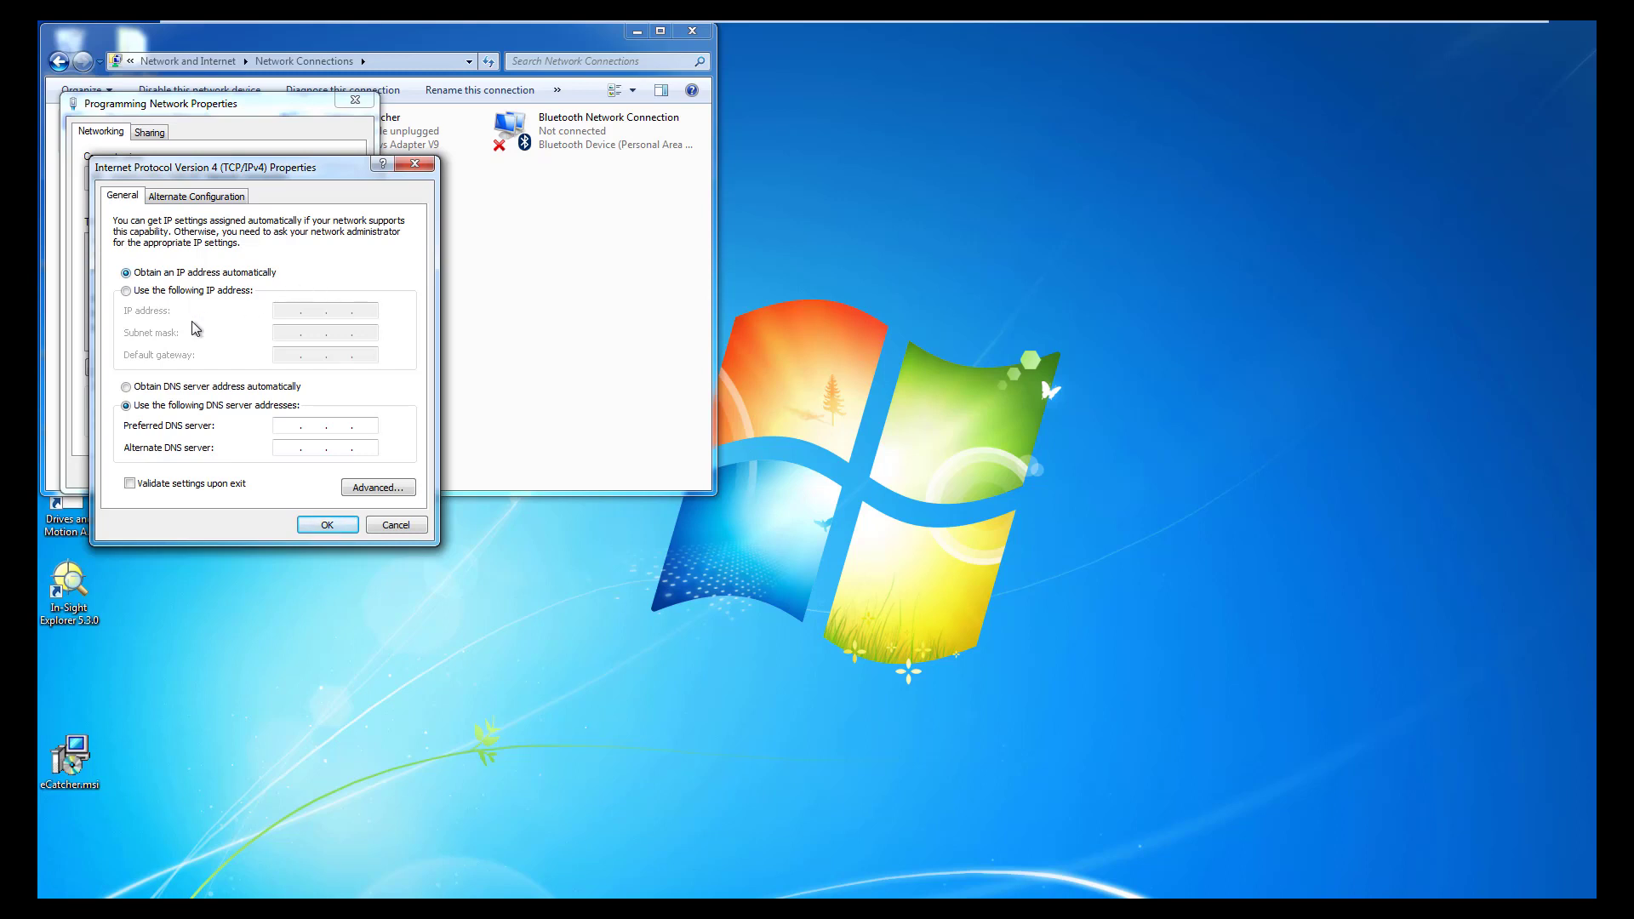
left_click(127, 291)
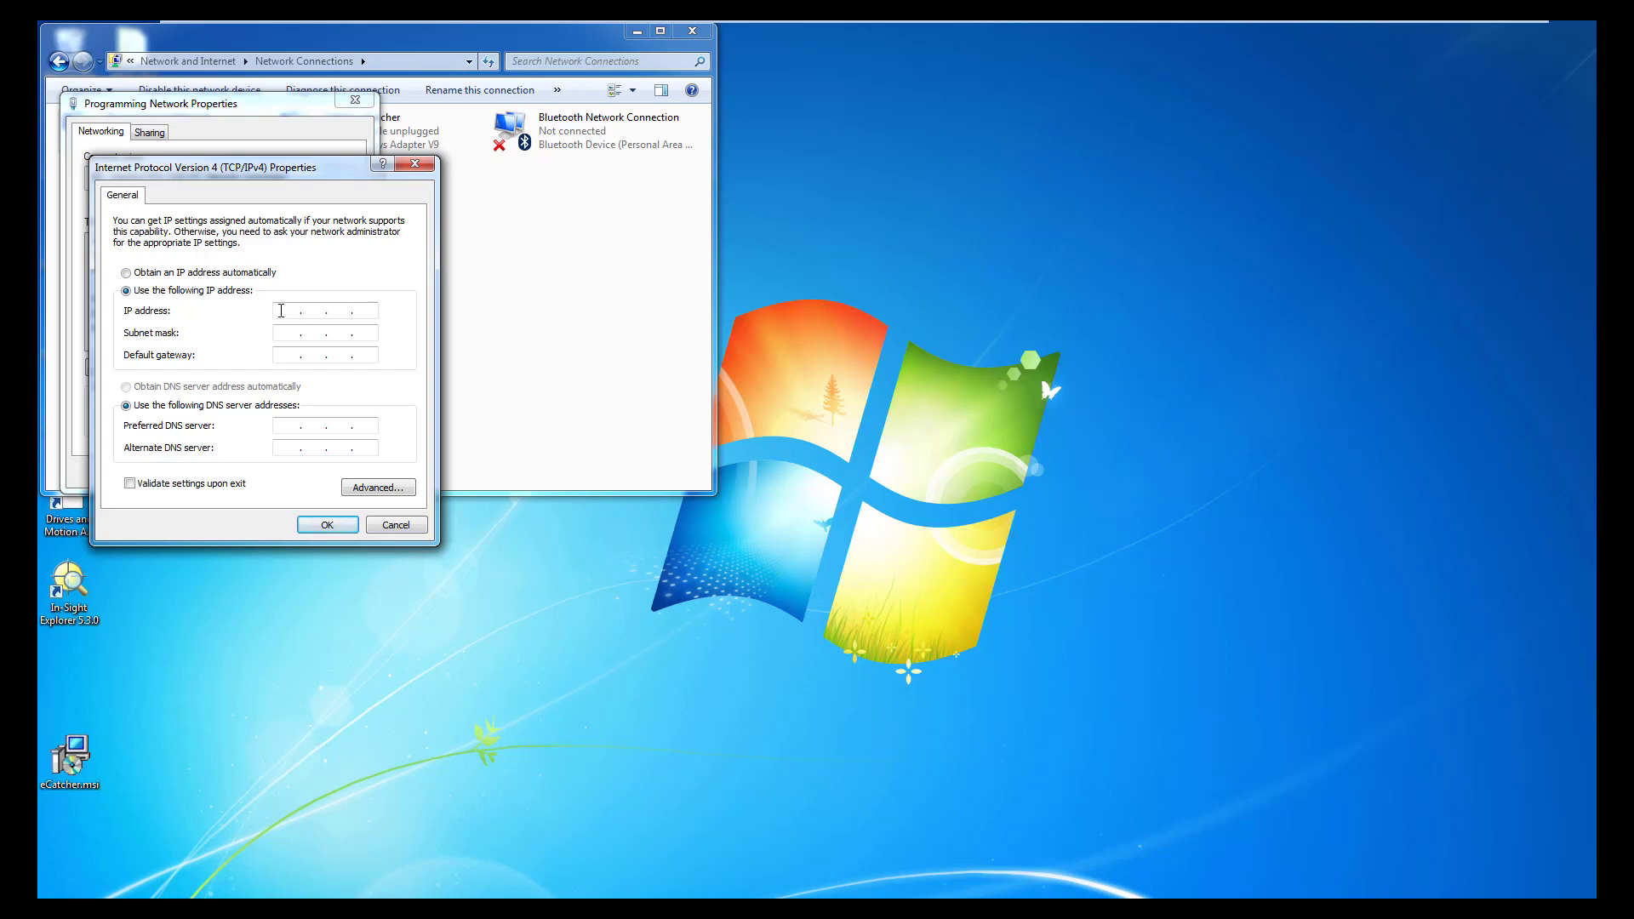
left_click(129, 275)
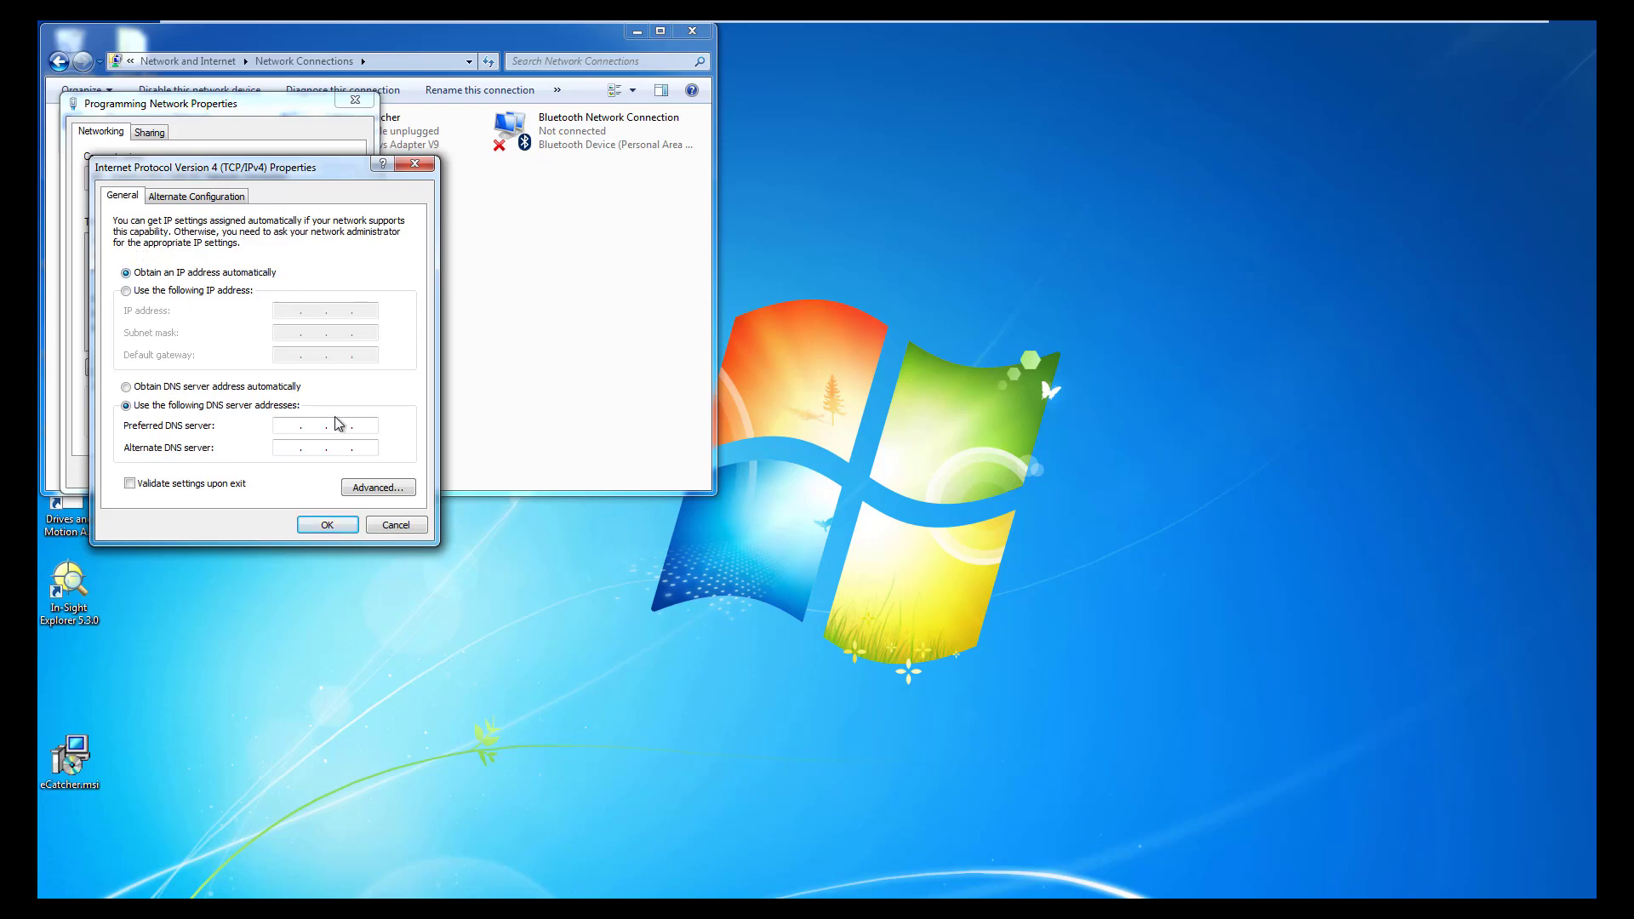
left_click(327, 524)
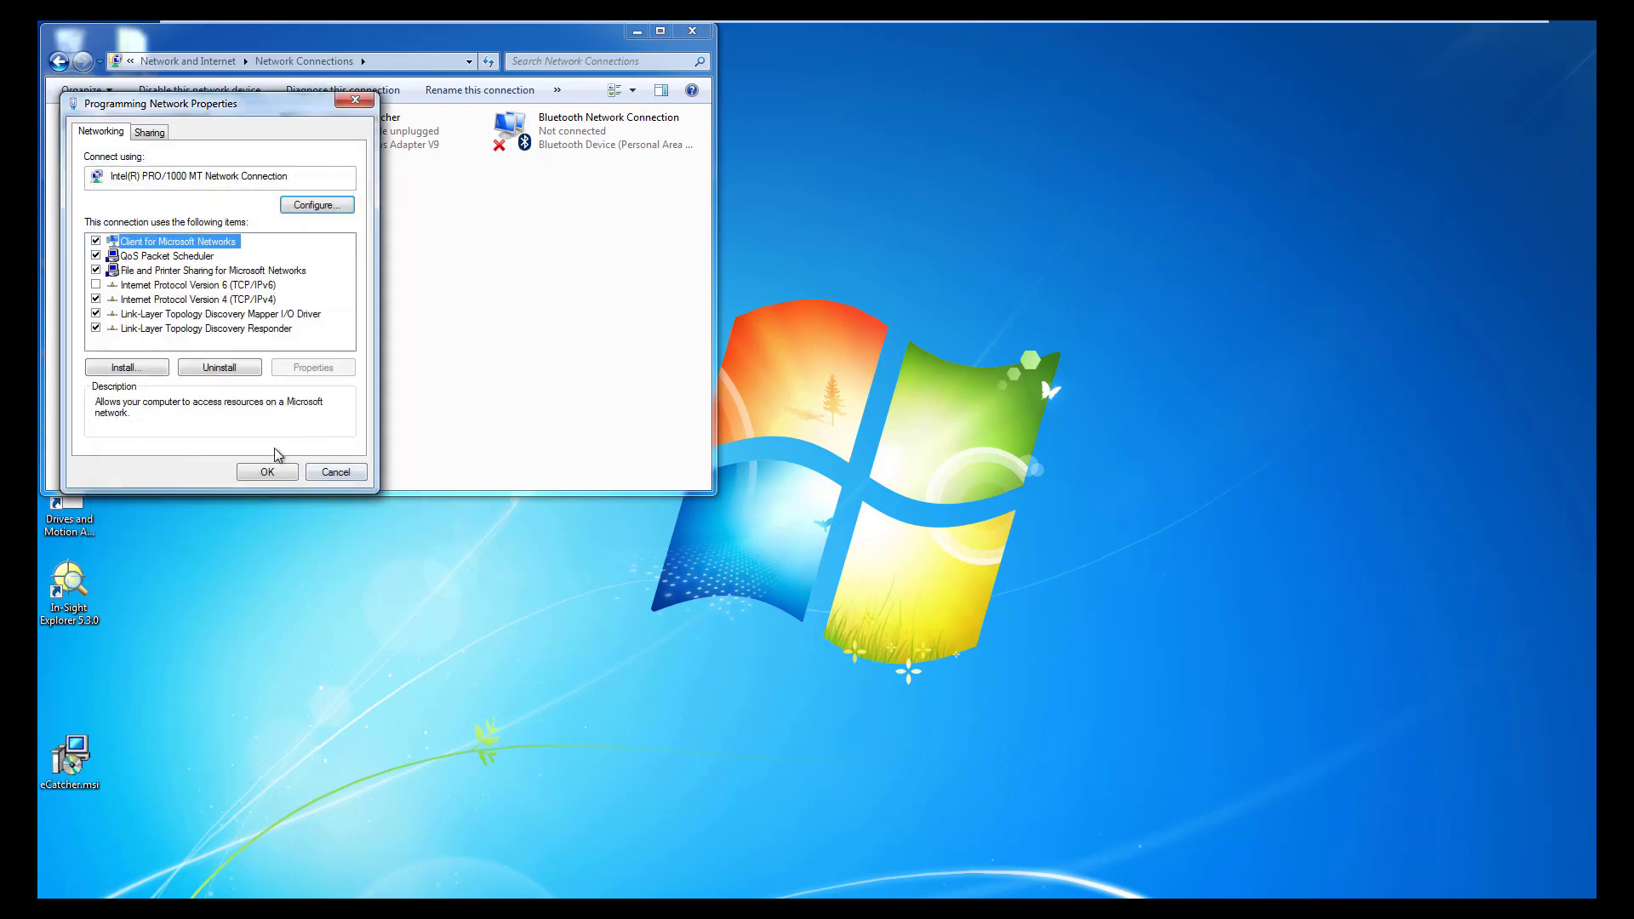
left_click(271, 472)
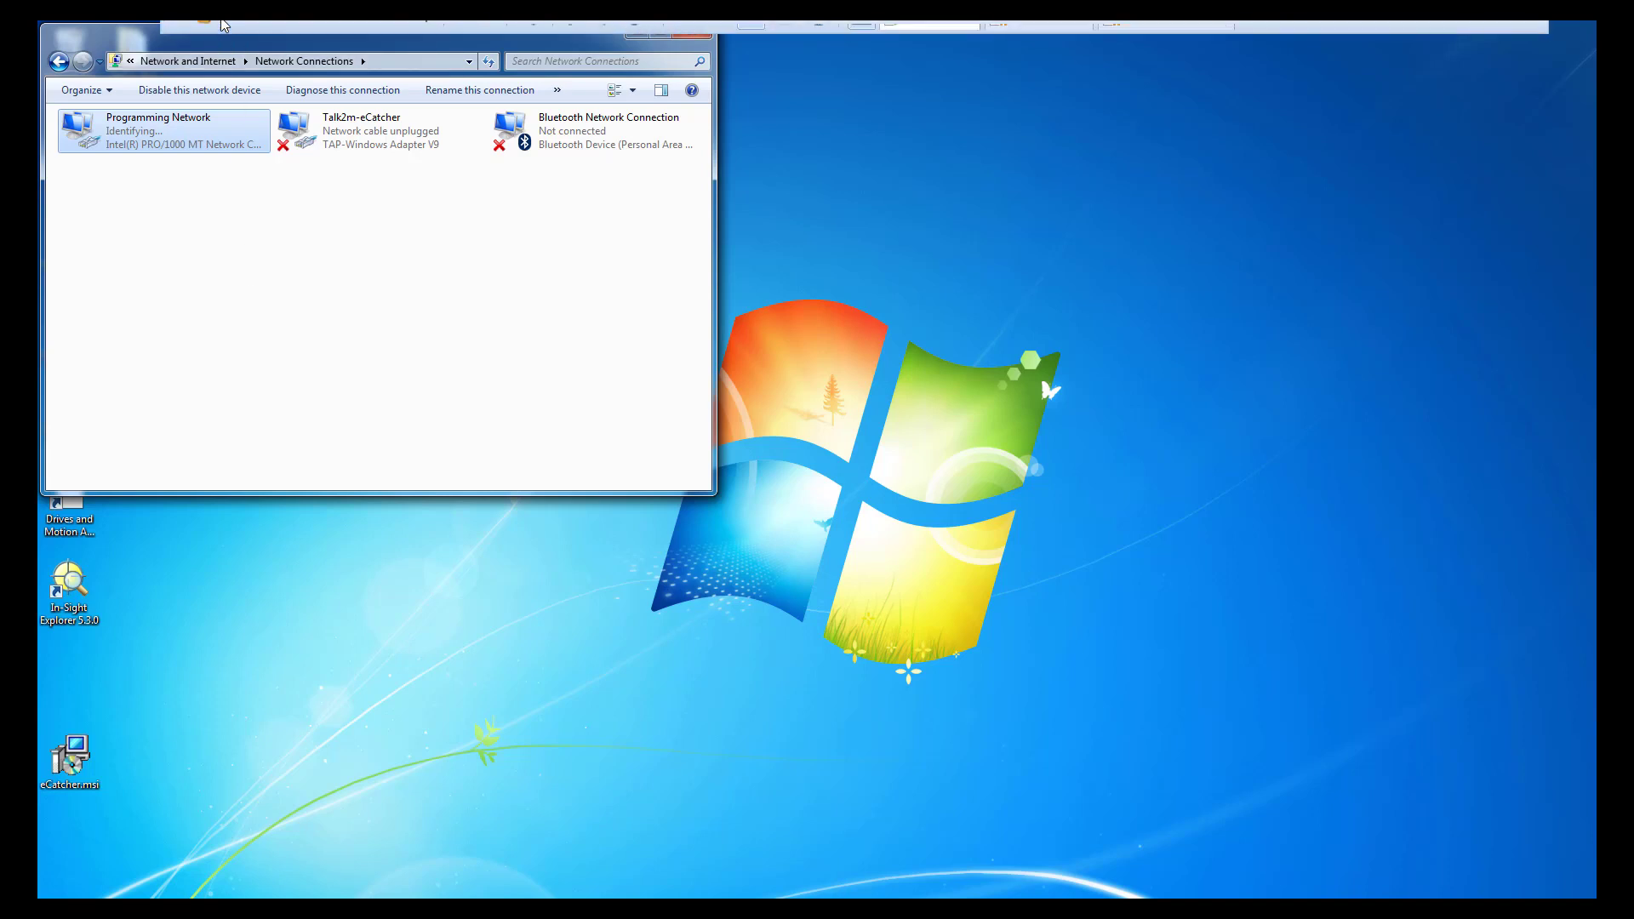
- Open the Virtual Network Editor with administrator privileges, review which adapters VMnet2 and VMnet0 are bridged to, and close it
left_click(269, 34)
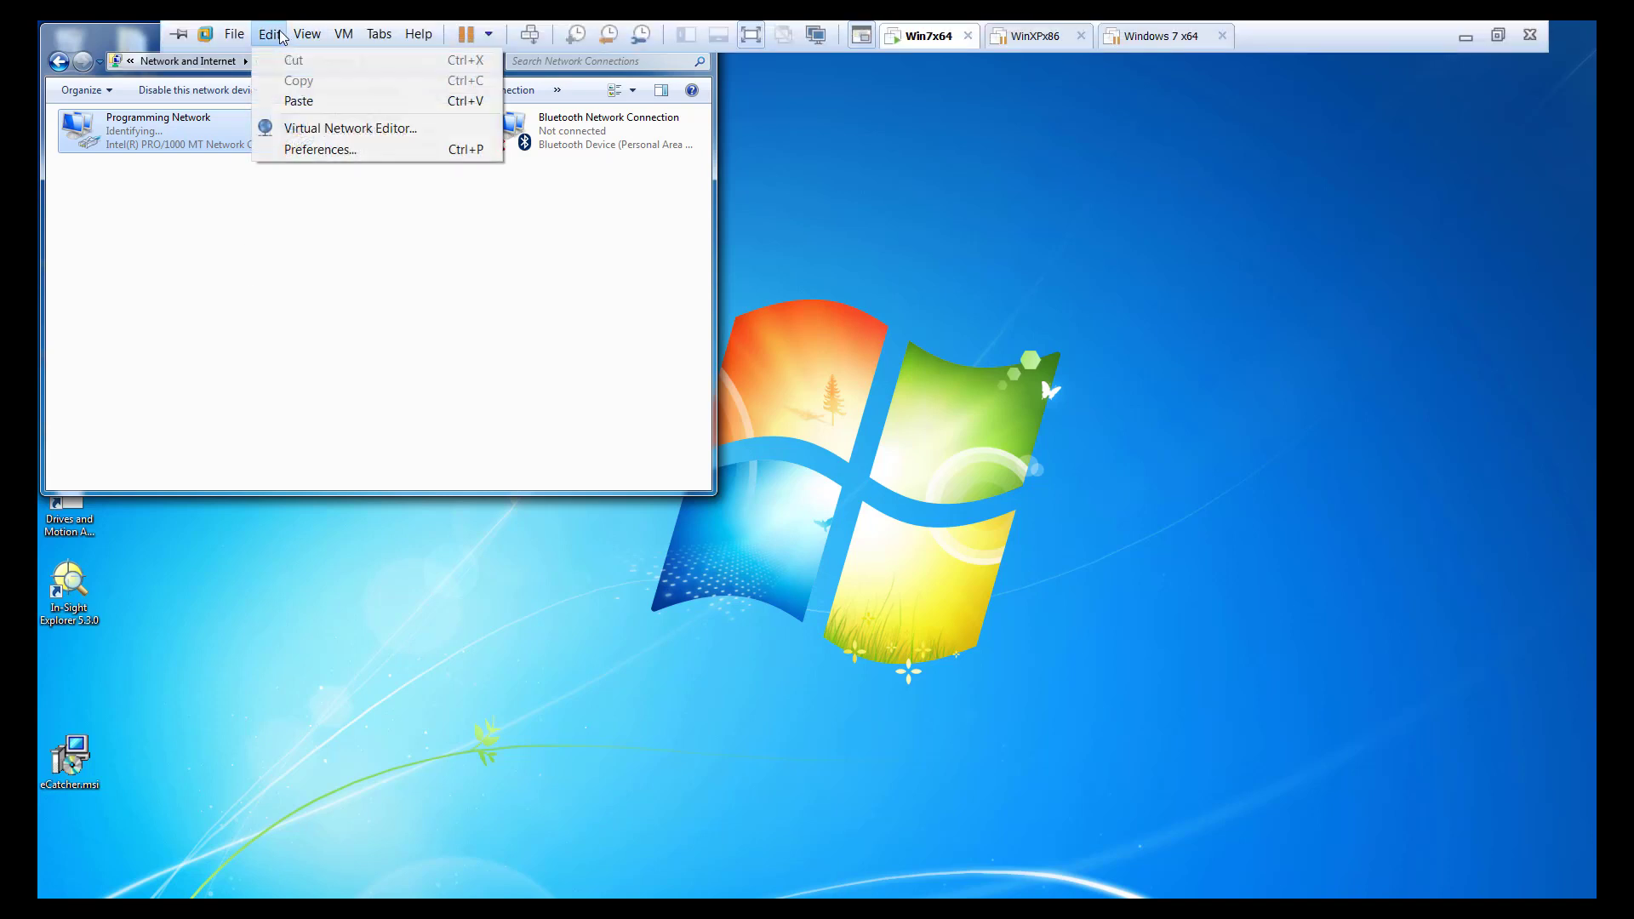
left_click(322, 145)
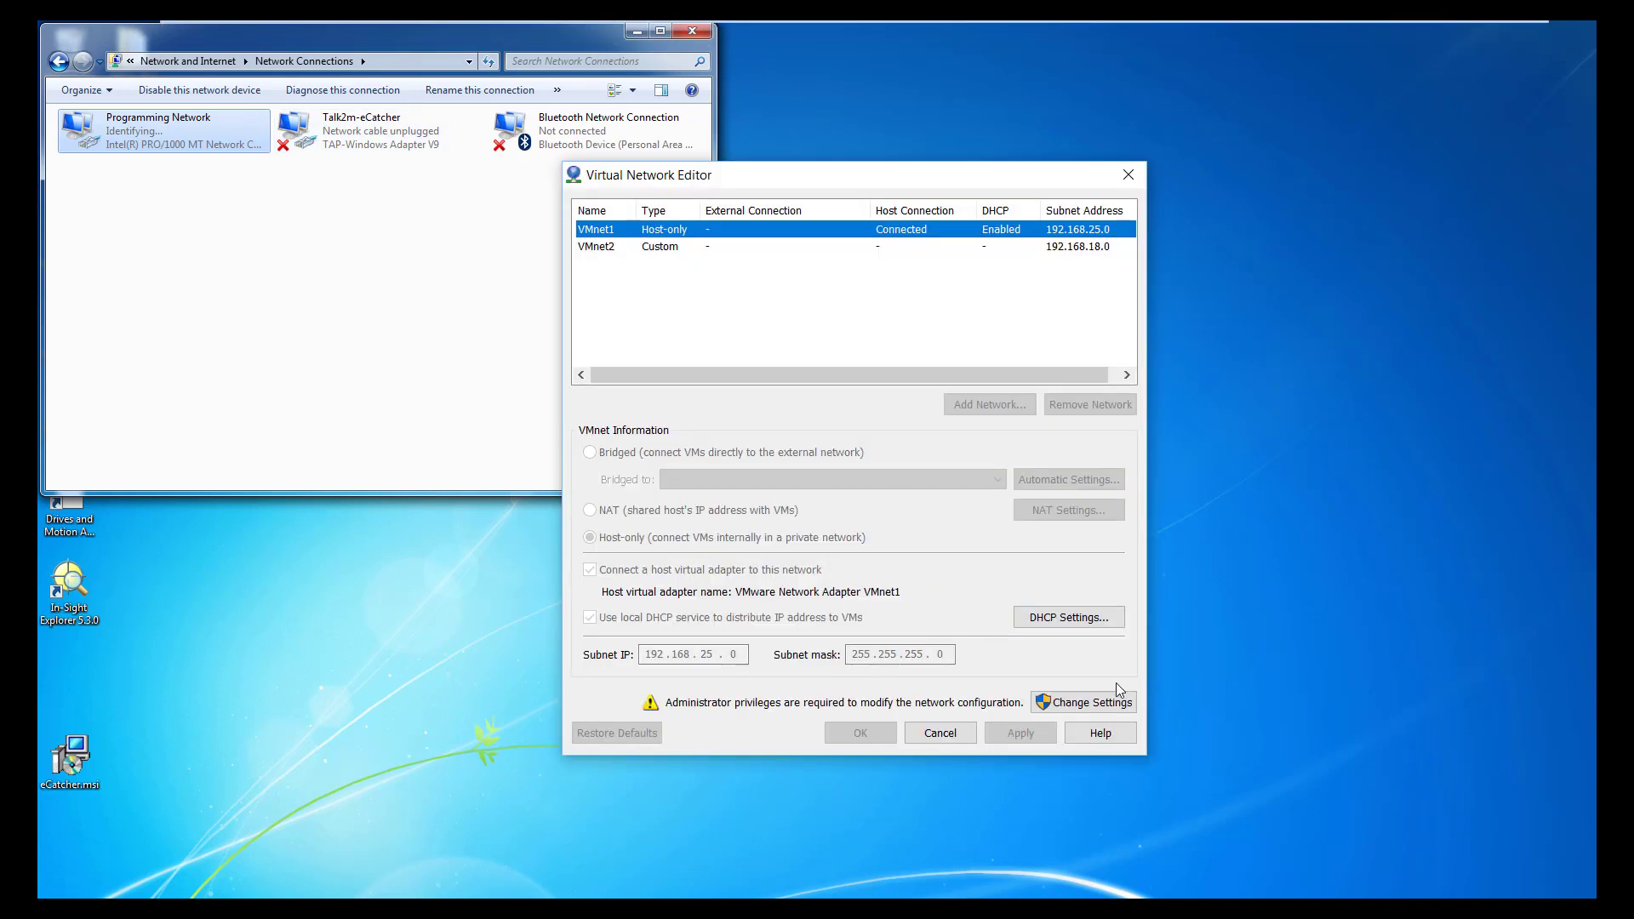
left_click(1092, 703)
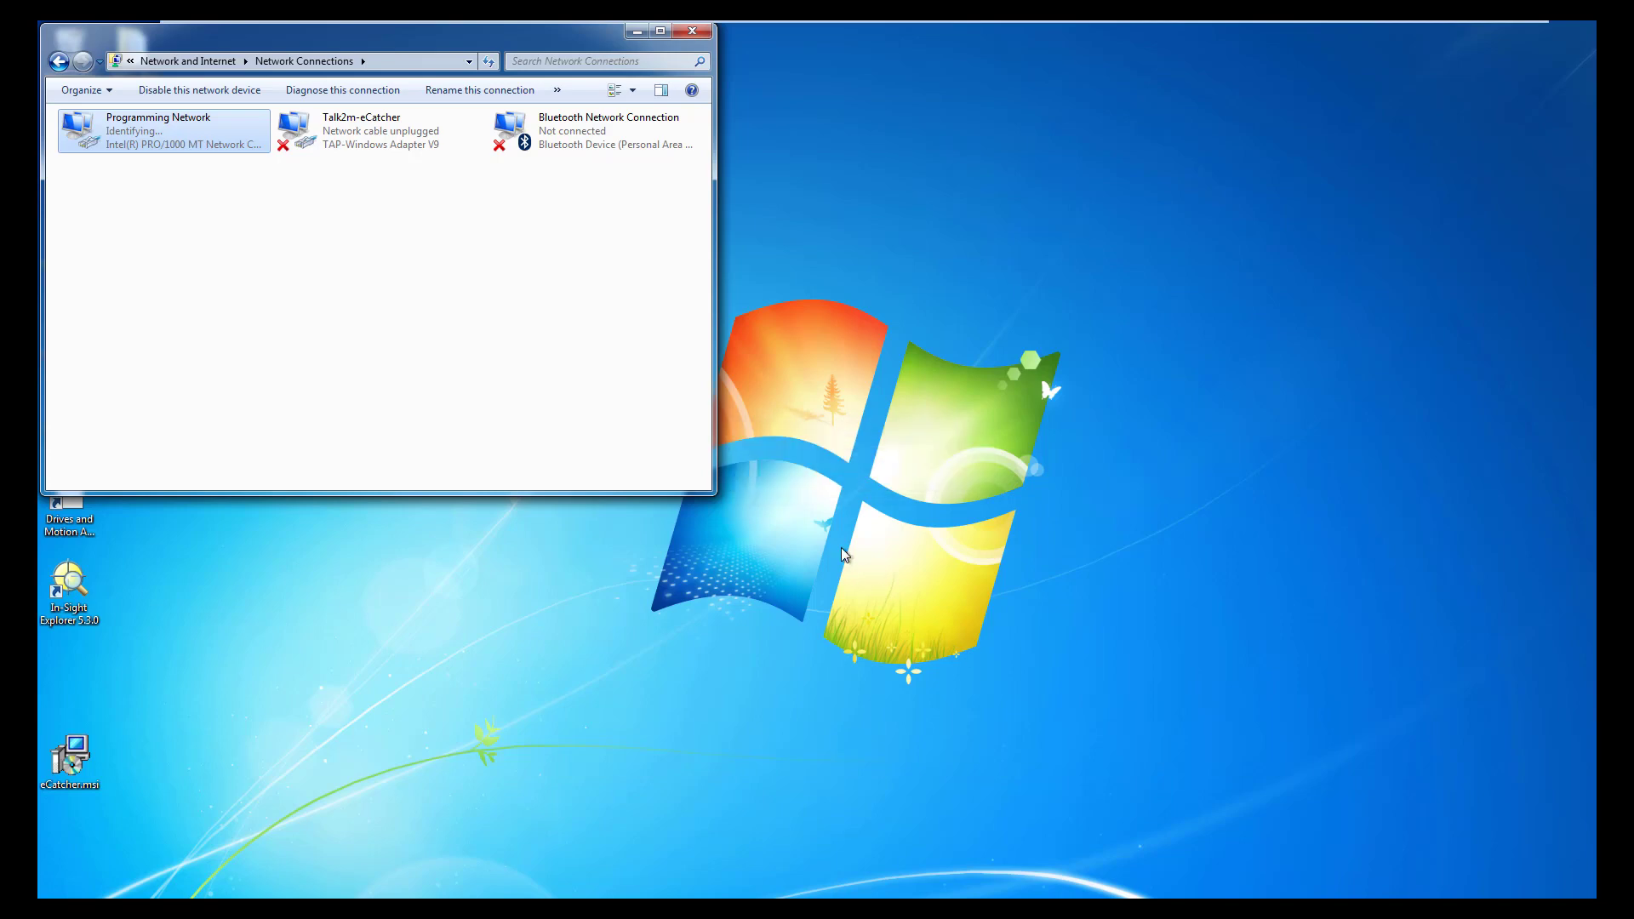
key("alt+Tab")
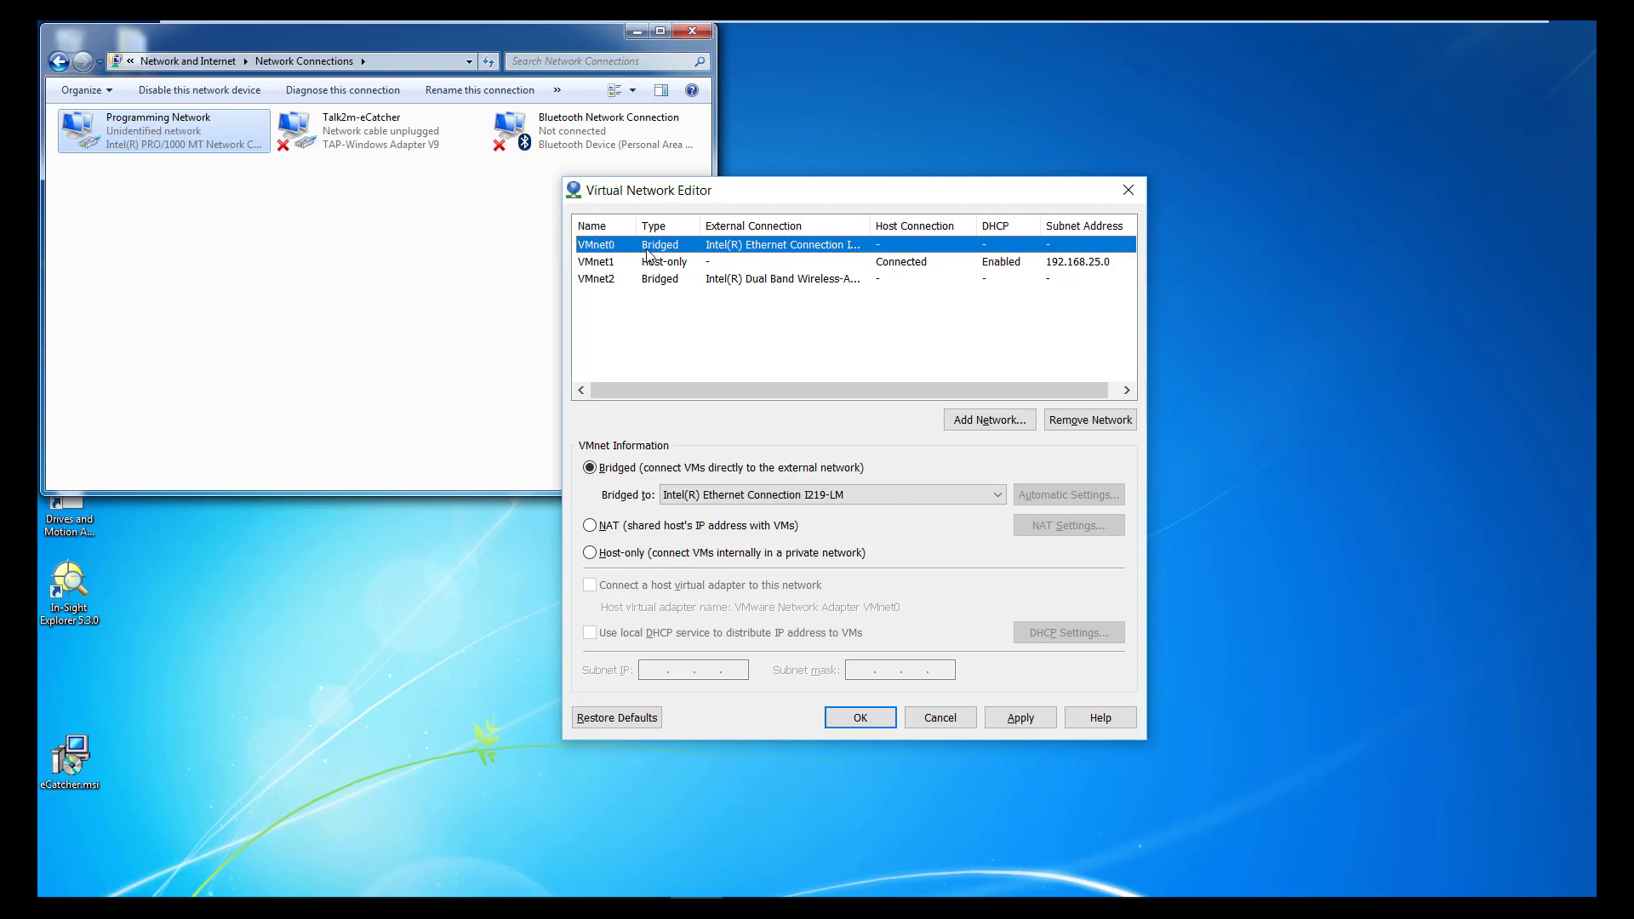
left_click(600, 284)
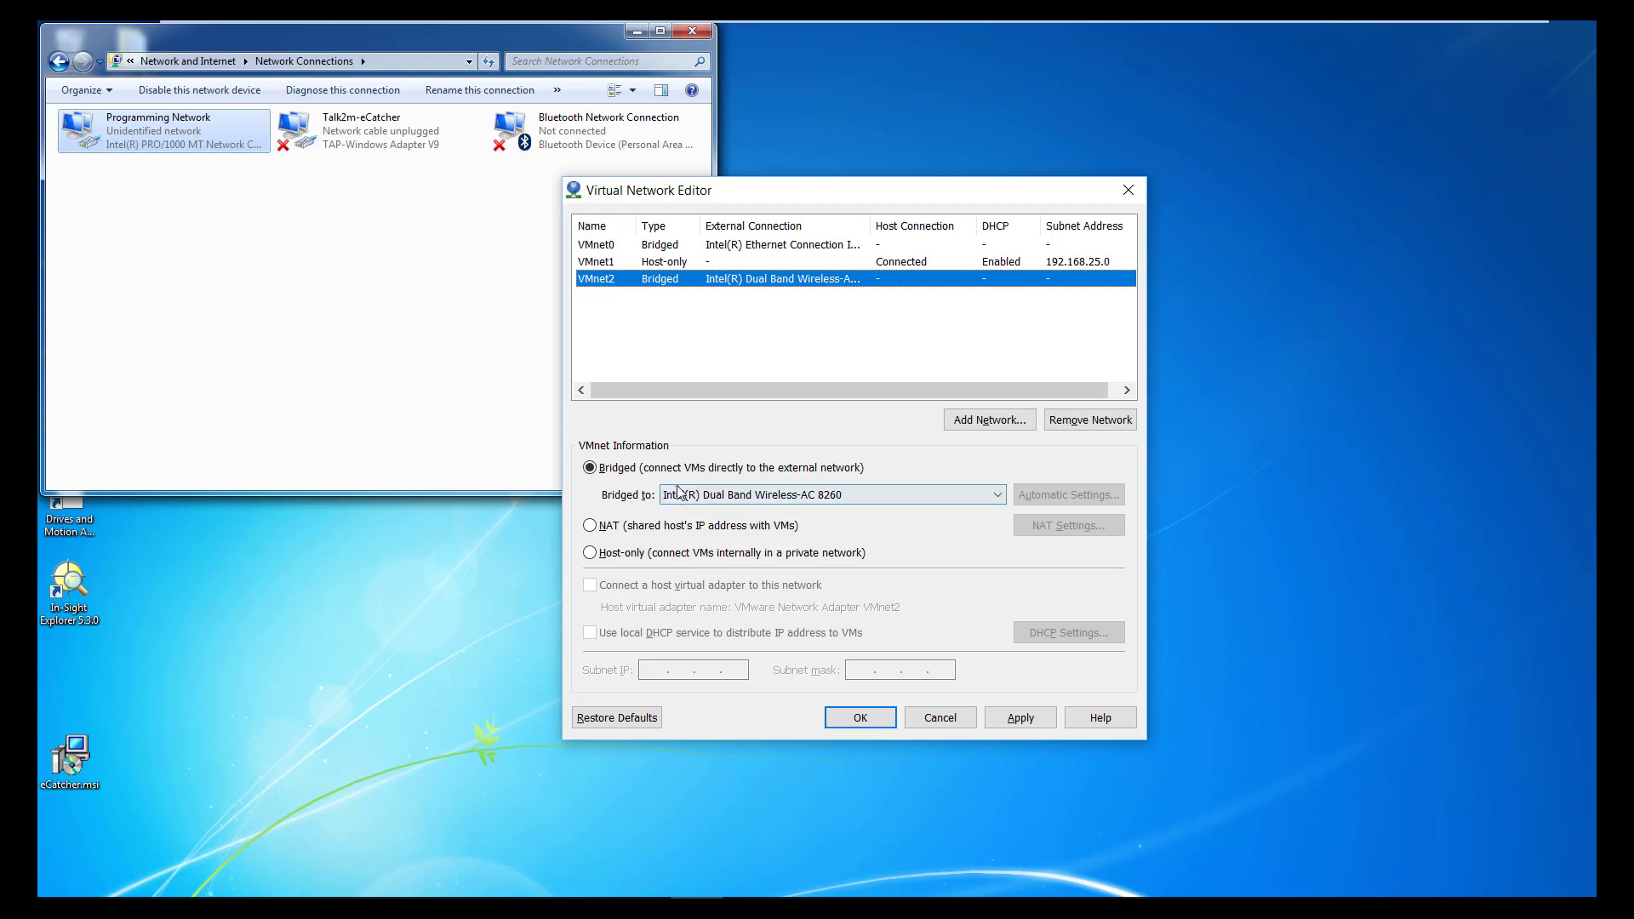
left_click(620, 246)
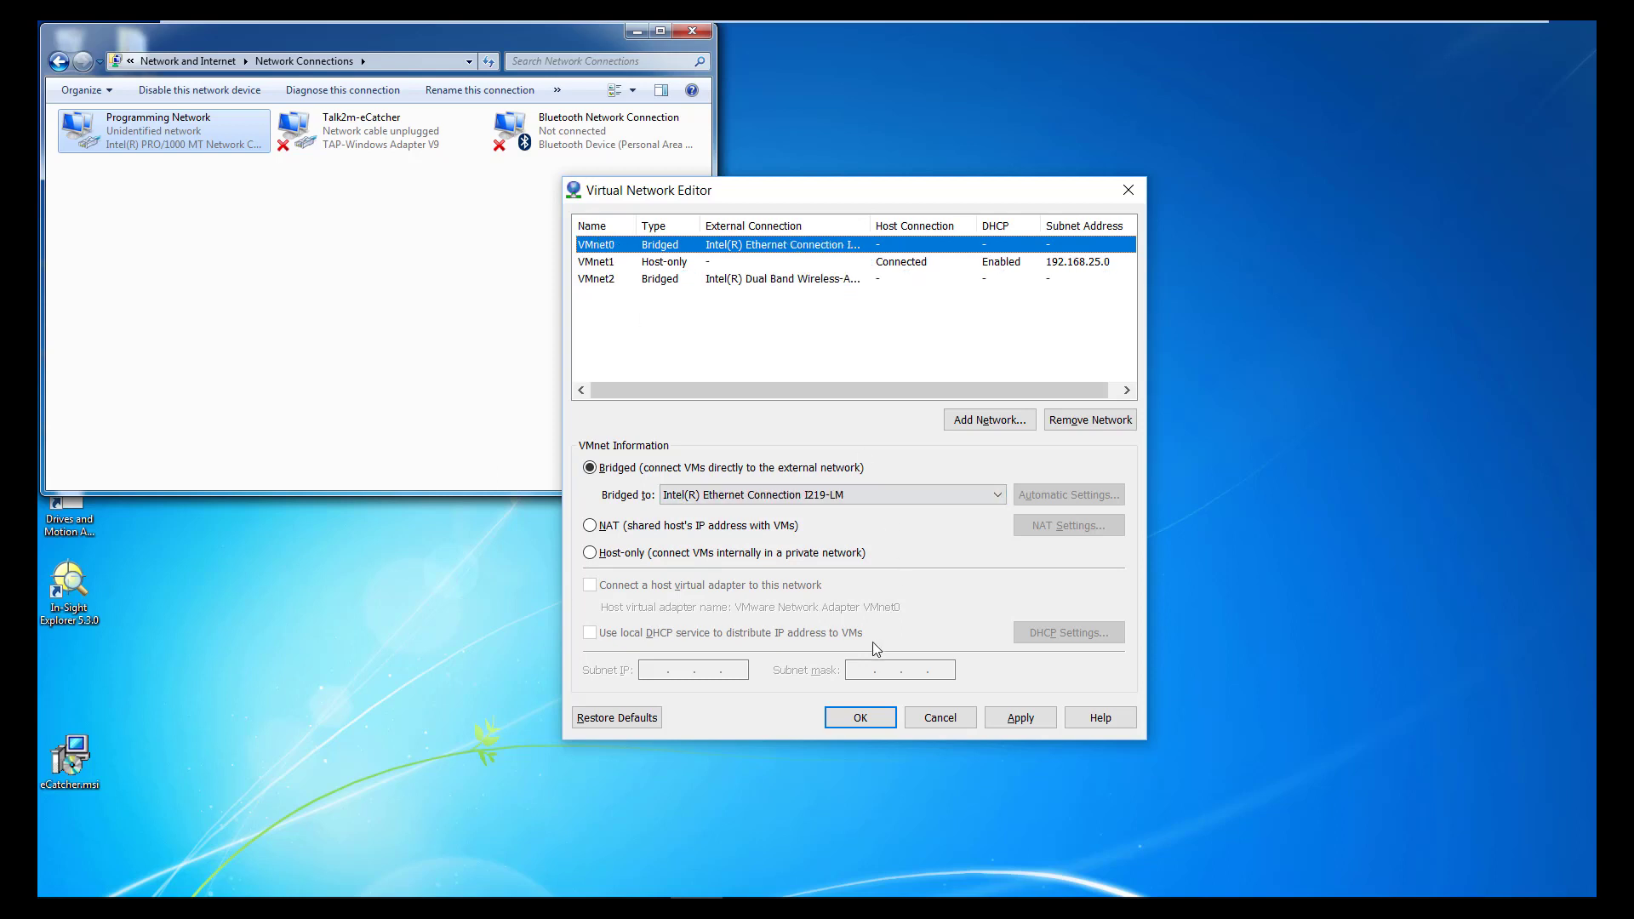
left_click(862, 720)
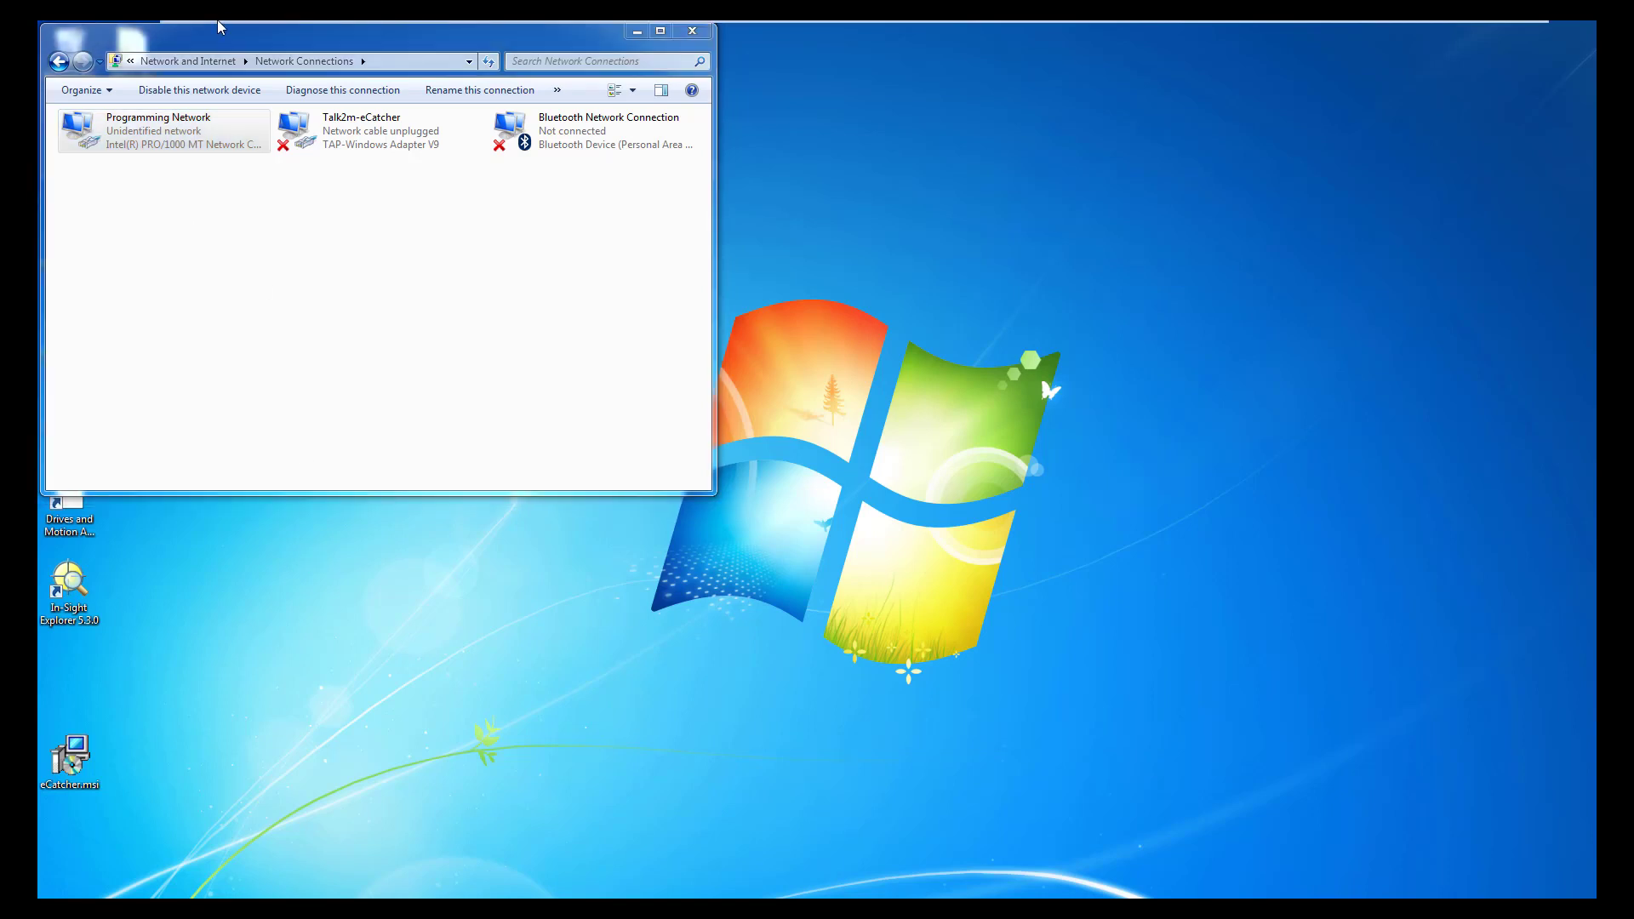
- In the Win7x64 virtual machine's settings, select VMnet2 as the network adapter's custom virtual network
mouse_move(223, 25)
left_click(344, 36)
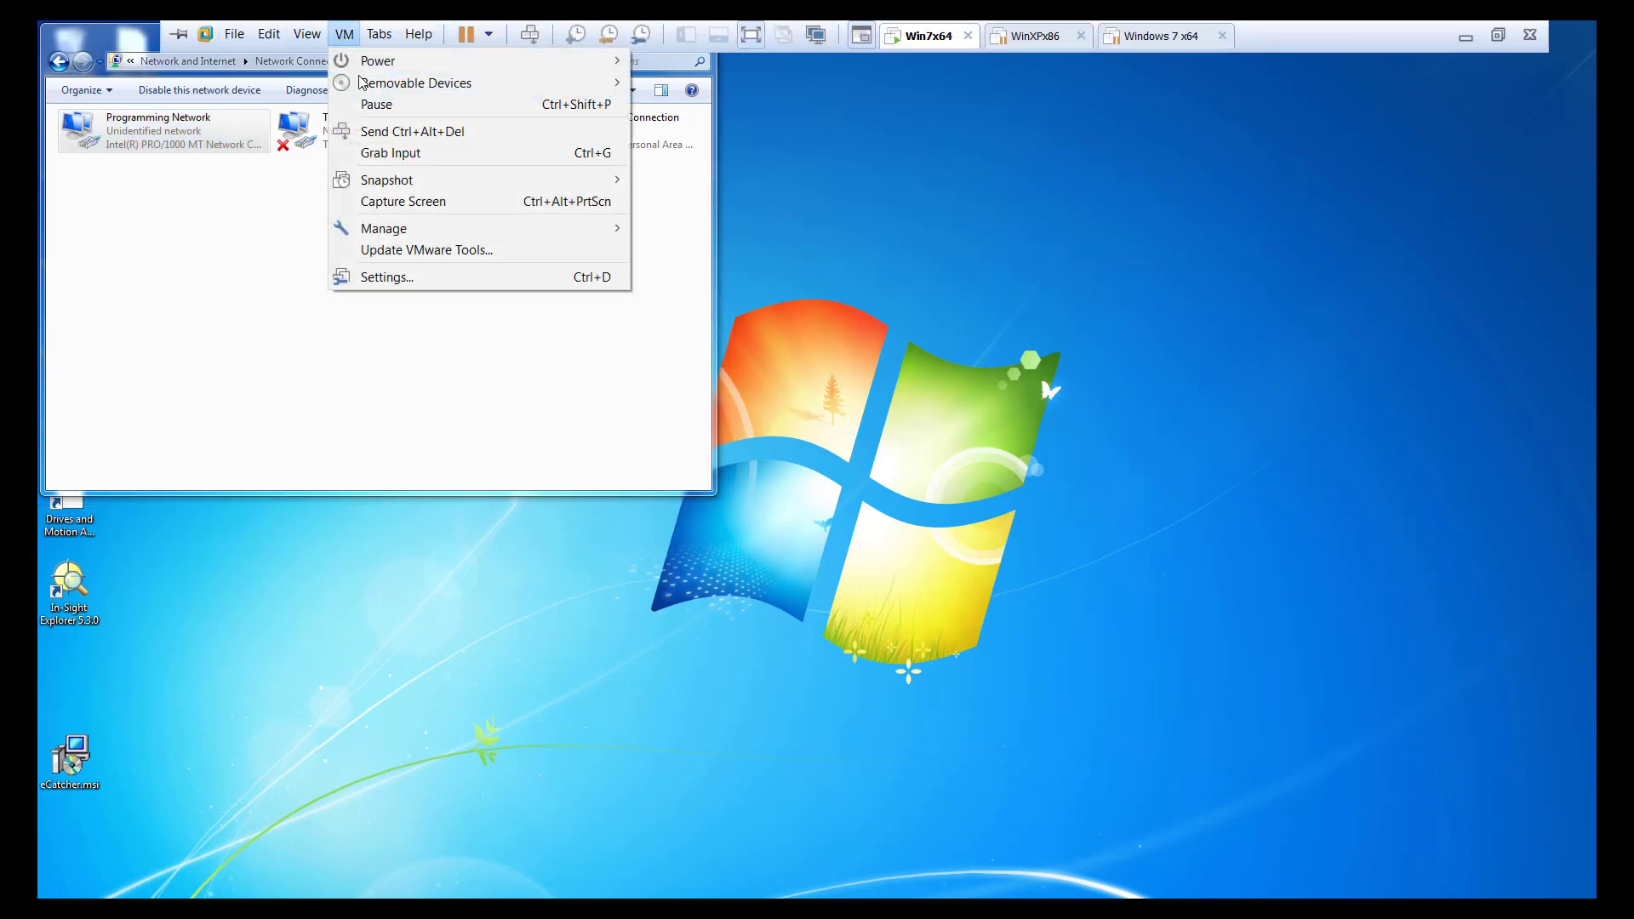
left_click(411, 279)
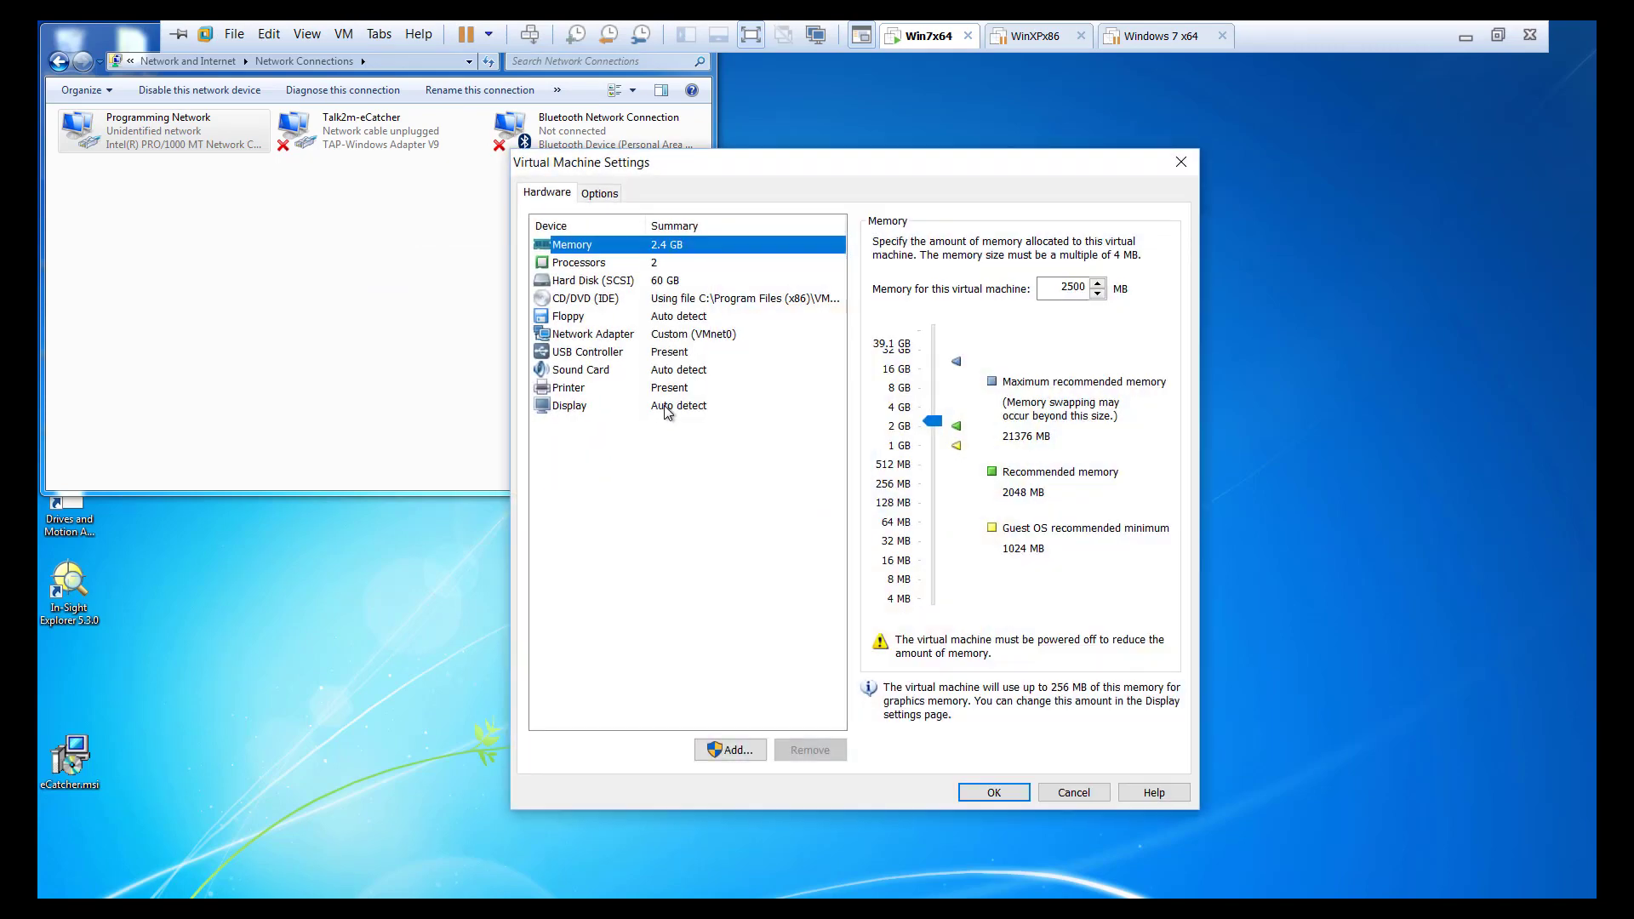
left_click(672, 335)
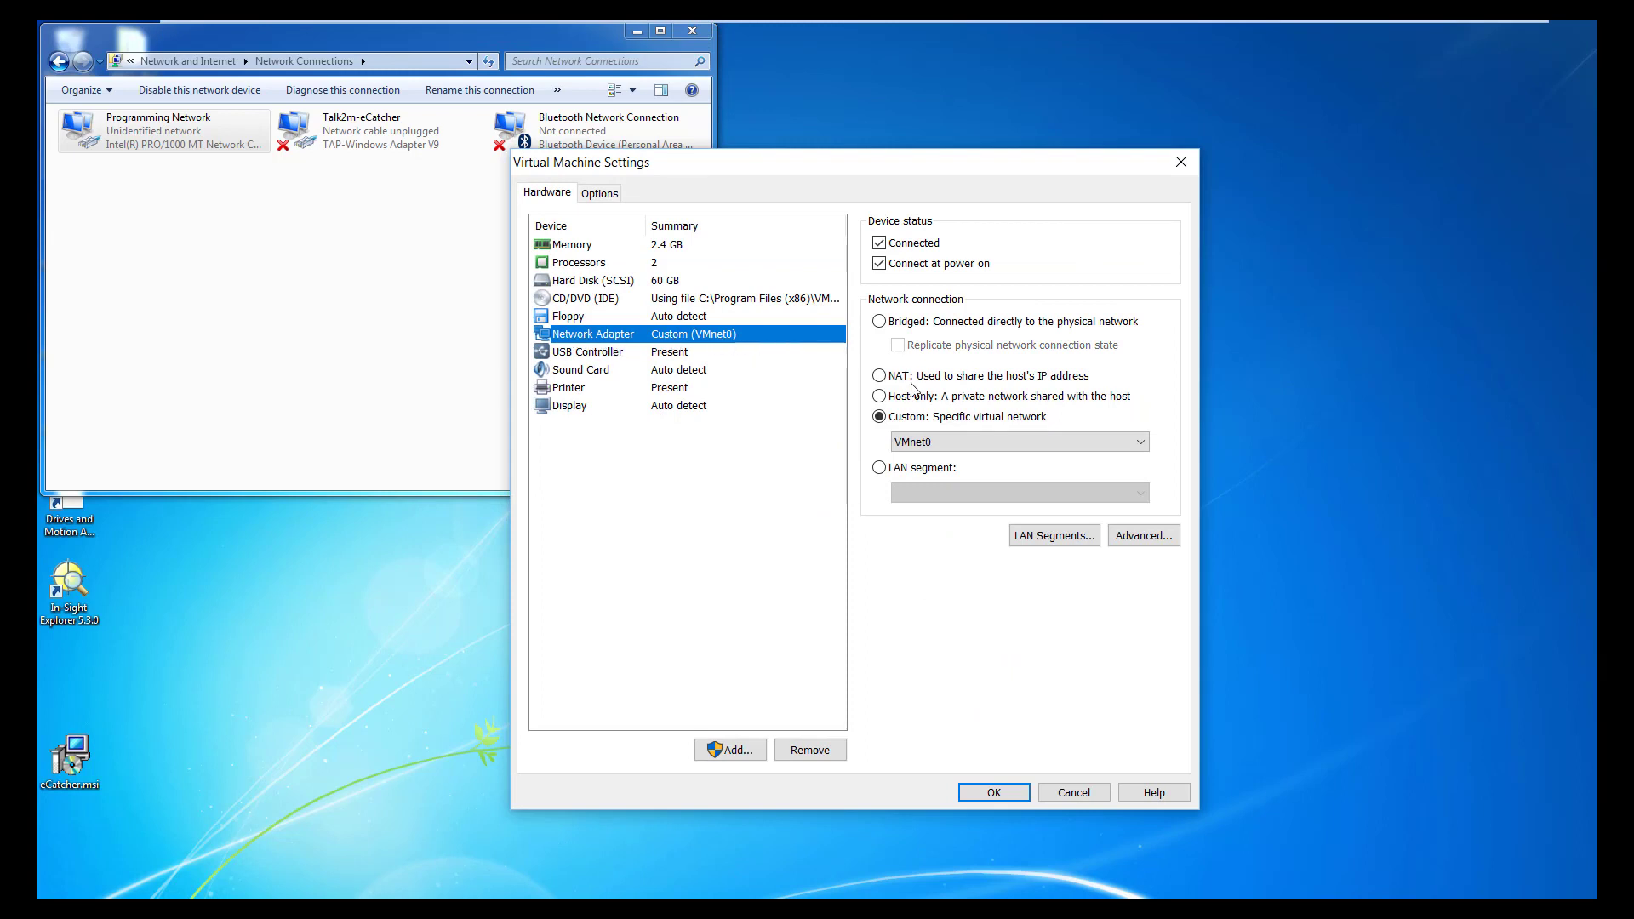
left_click(930, 446)
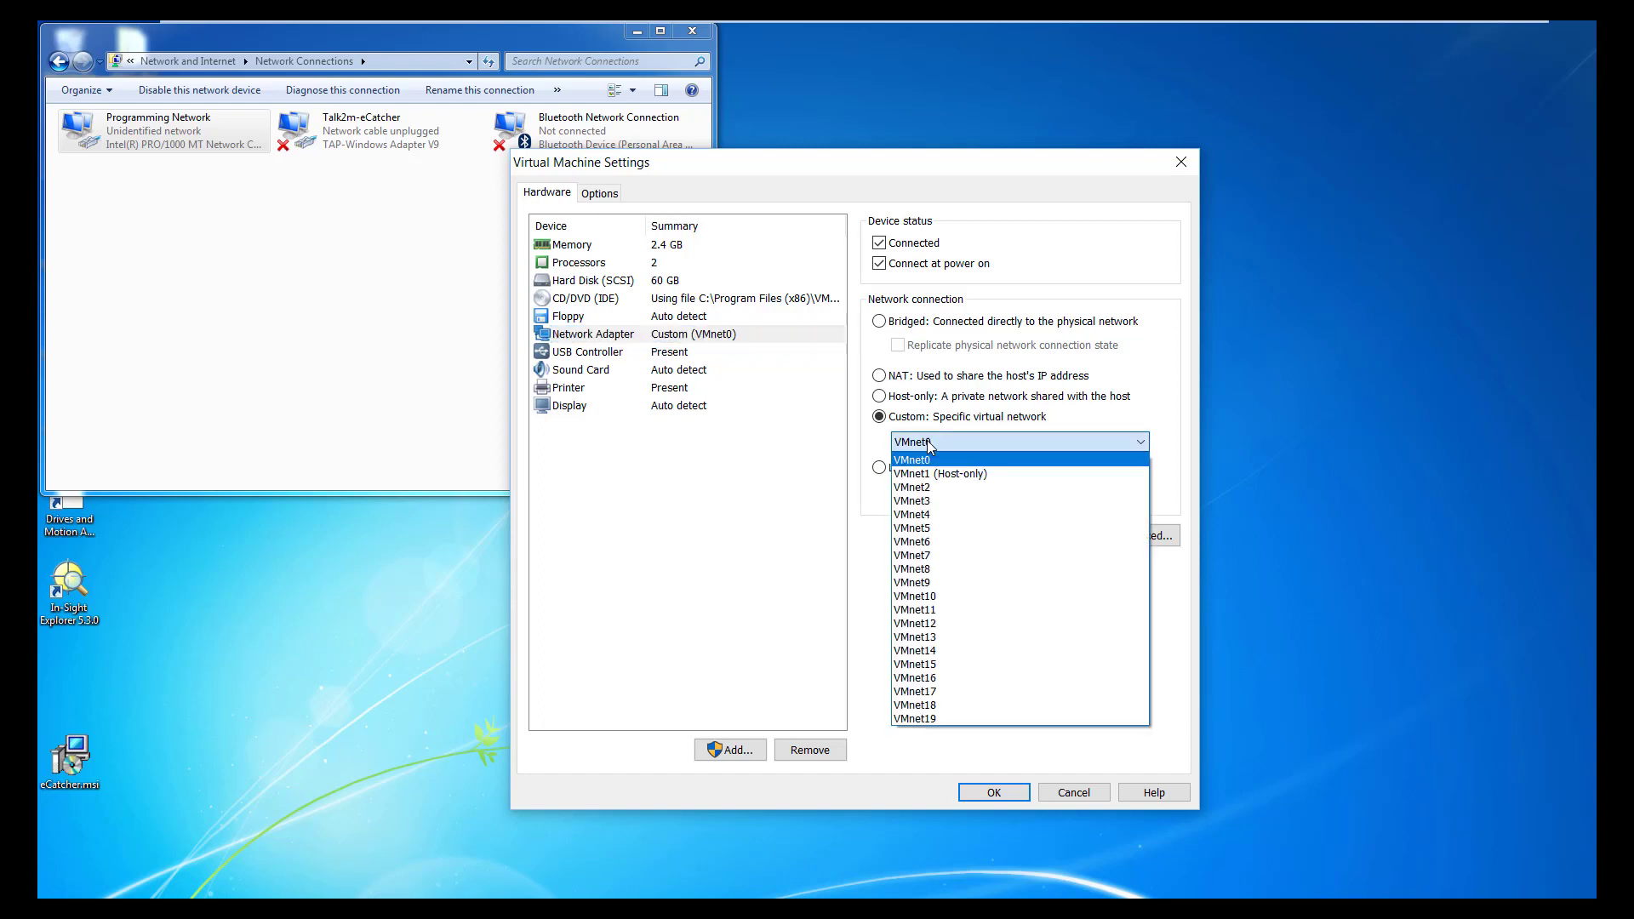
left_click(938, 488)
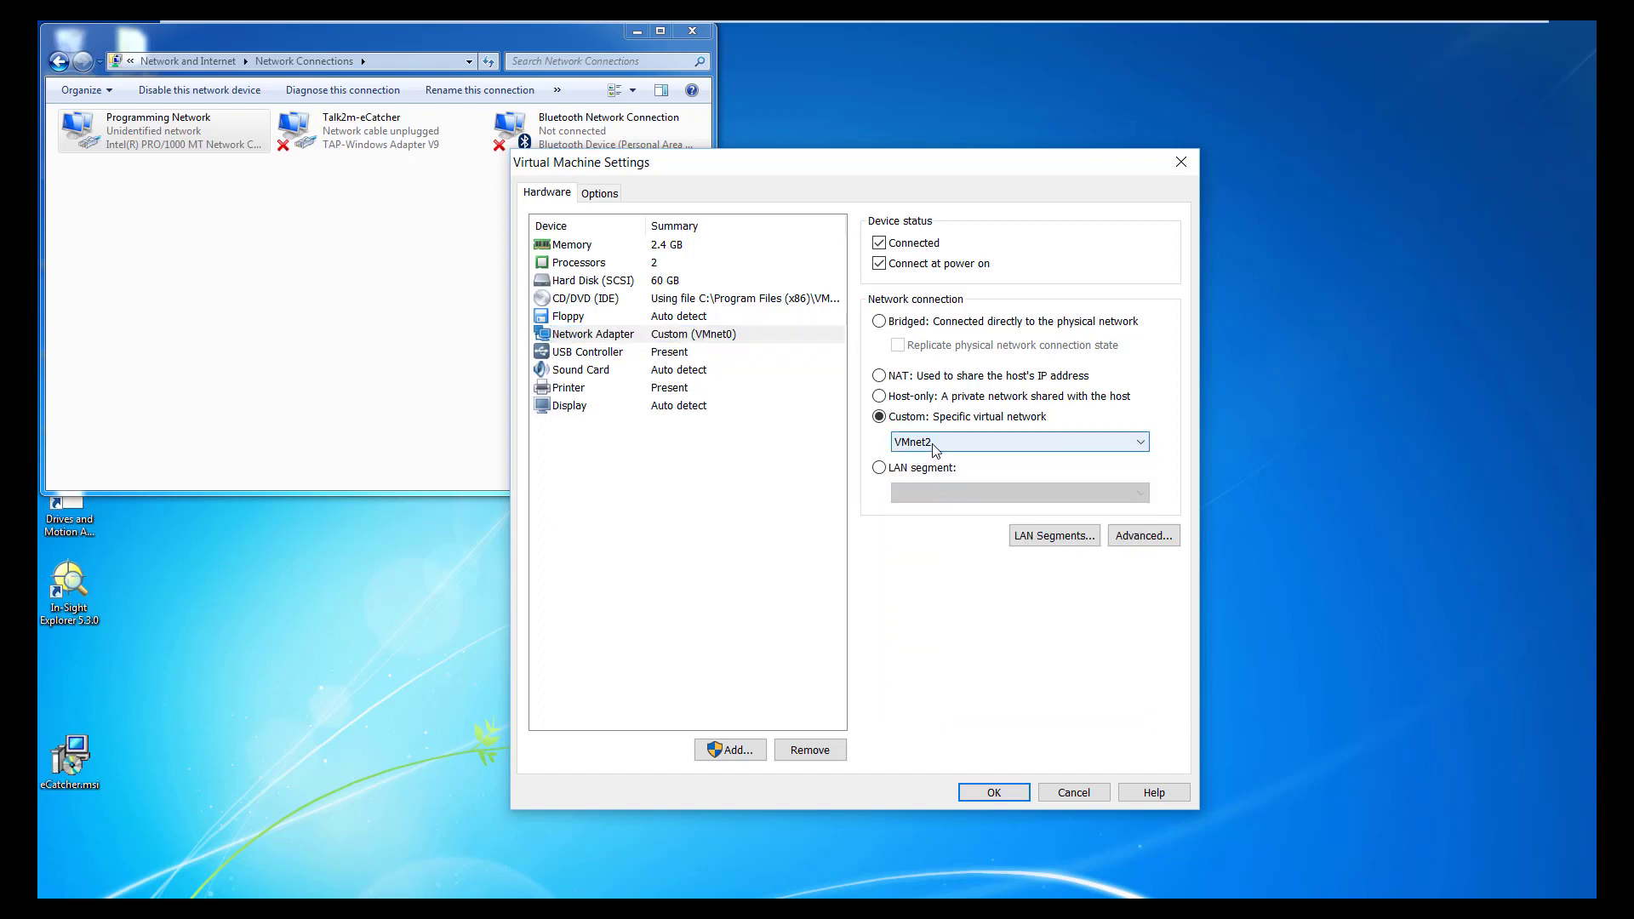
- Return the virtual machine's network adapter to the custom virtual network VMnet0
left_click(114, 145)
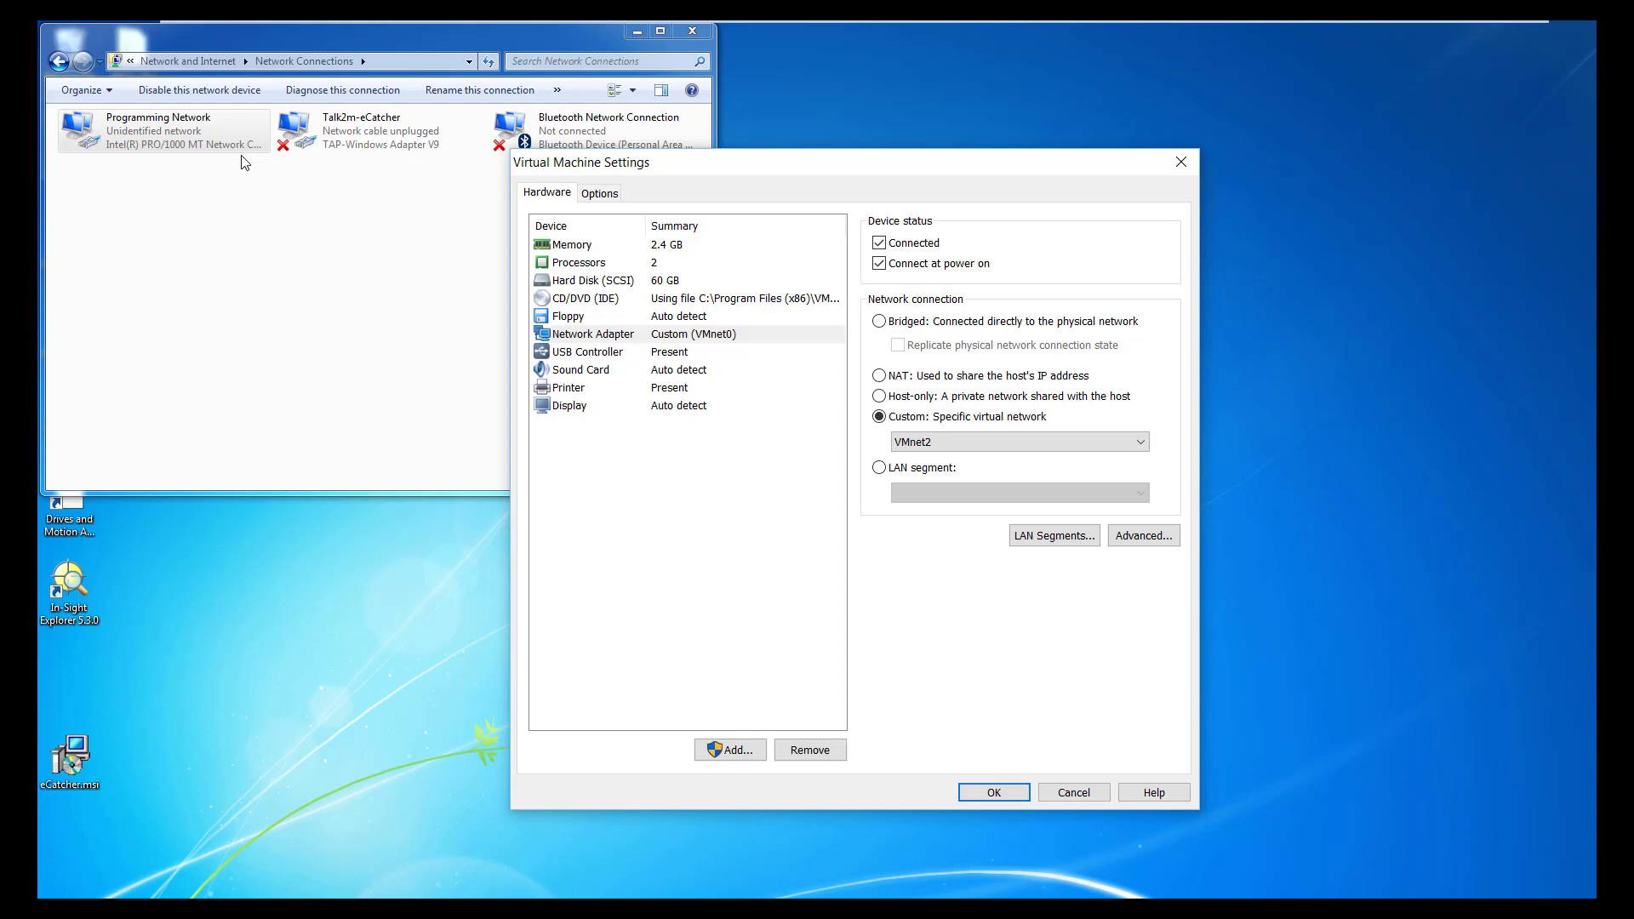
left_click(962, 443)
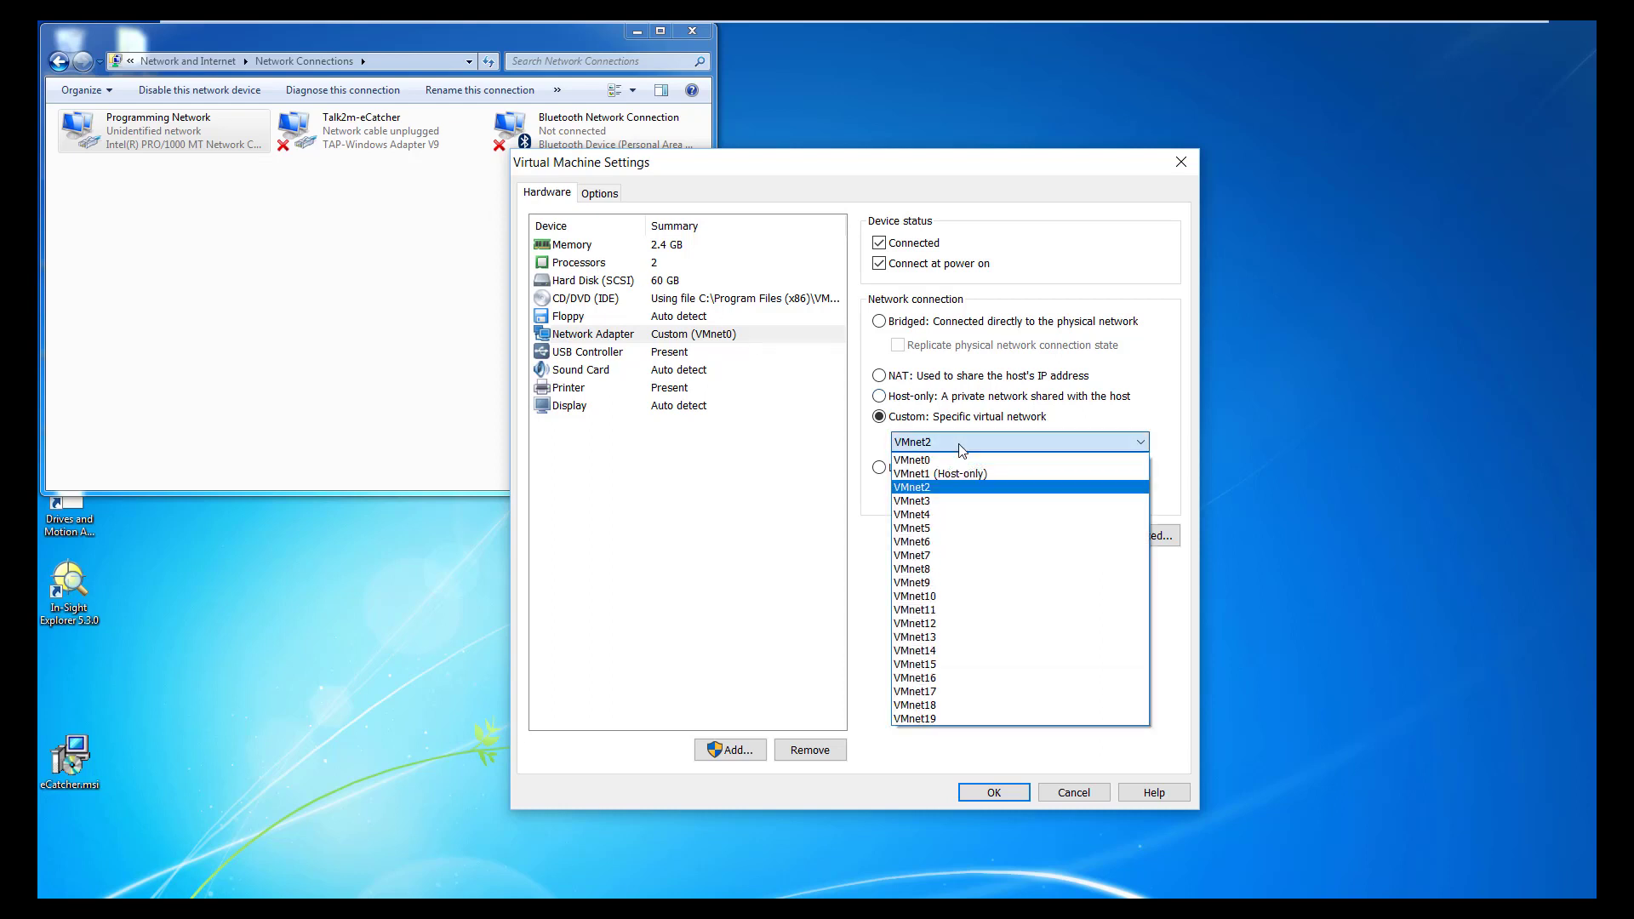
left_click(959, 460)
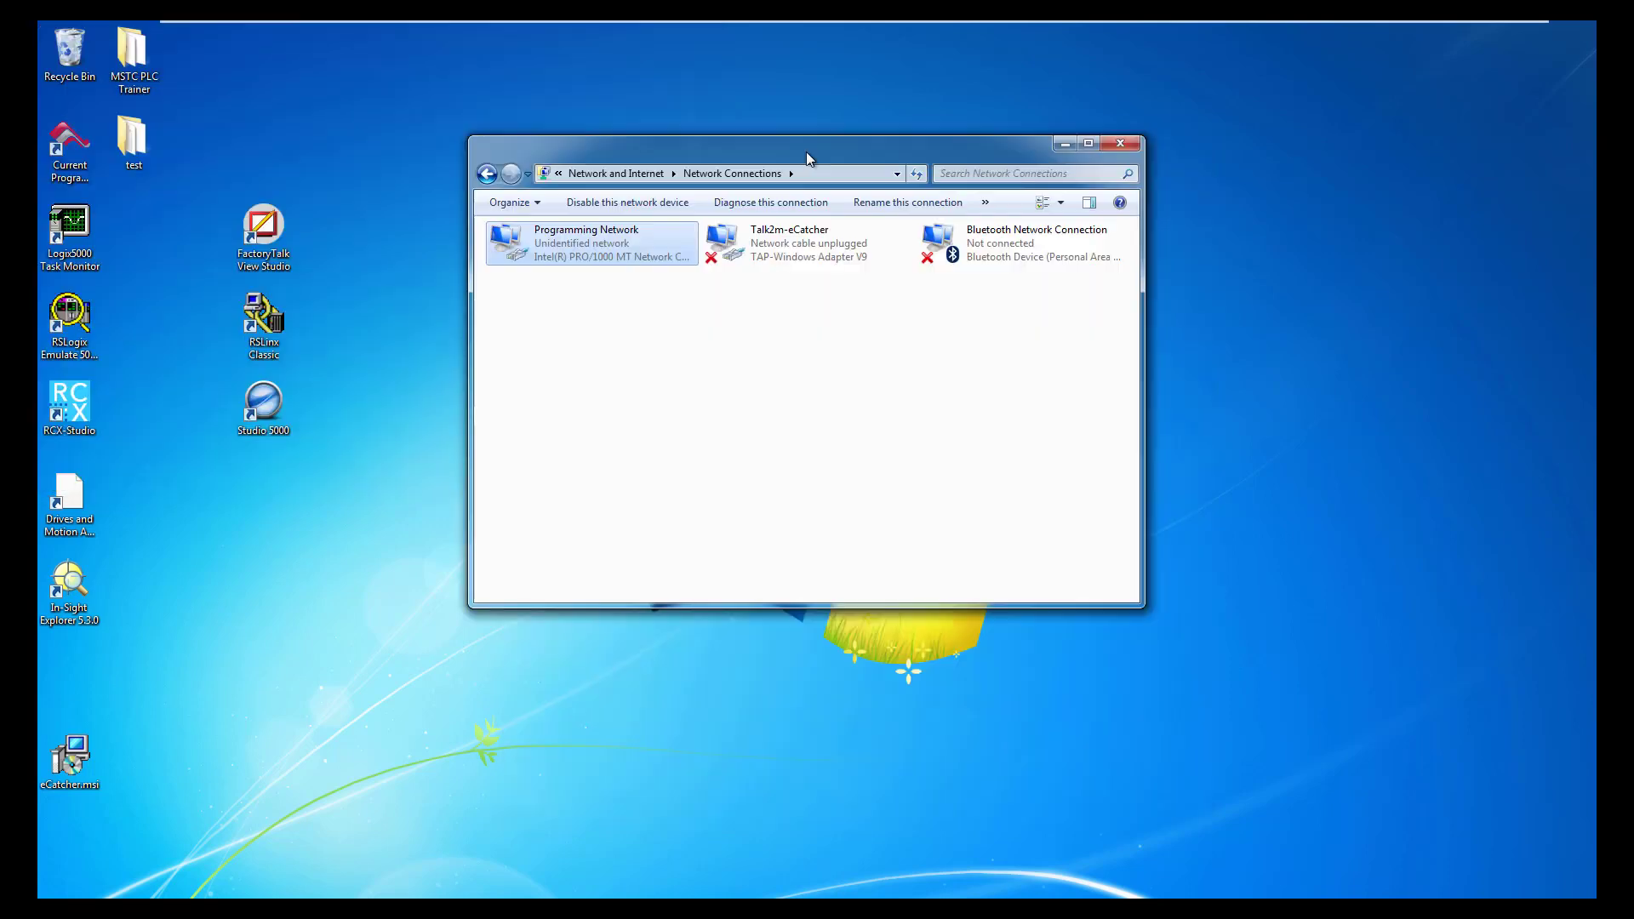
- Reposition the virtual machine's Network Connections window, then examine the host computer's Talk2m-eCatcher, Ethernet and Wi-Fi connections
left_click_drag(805, 152, 809, 193)
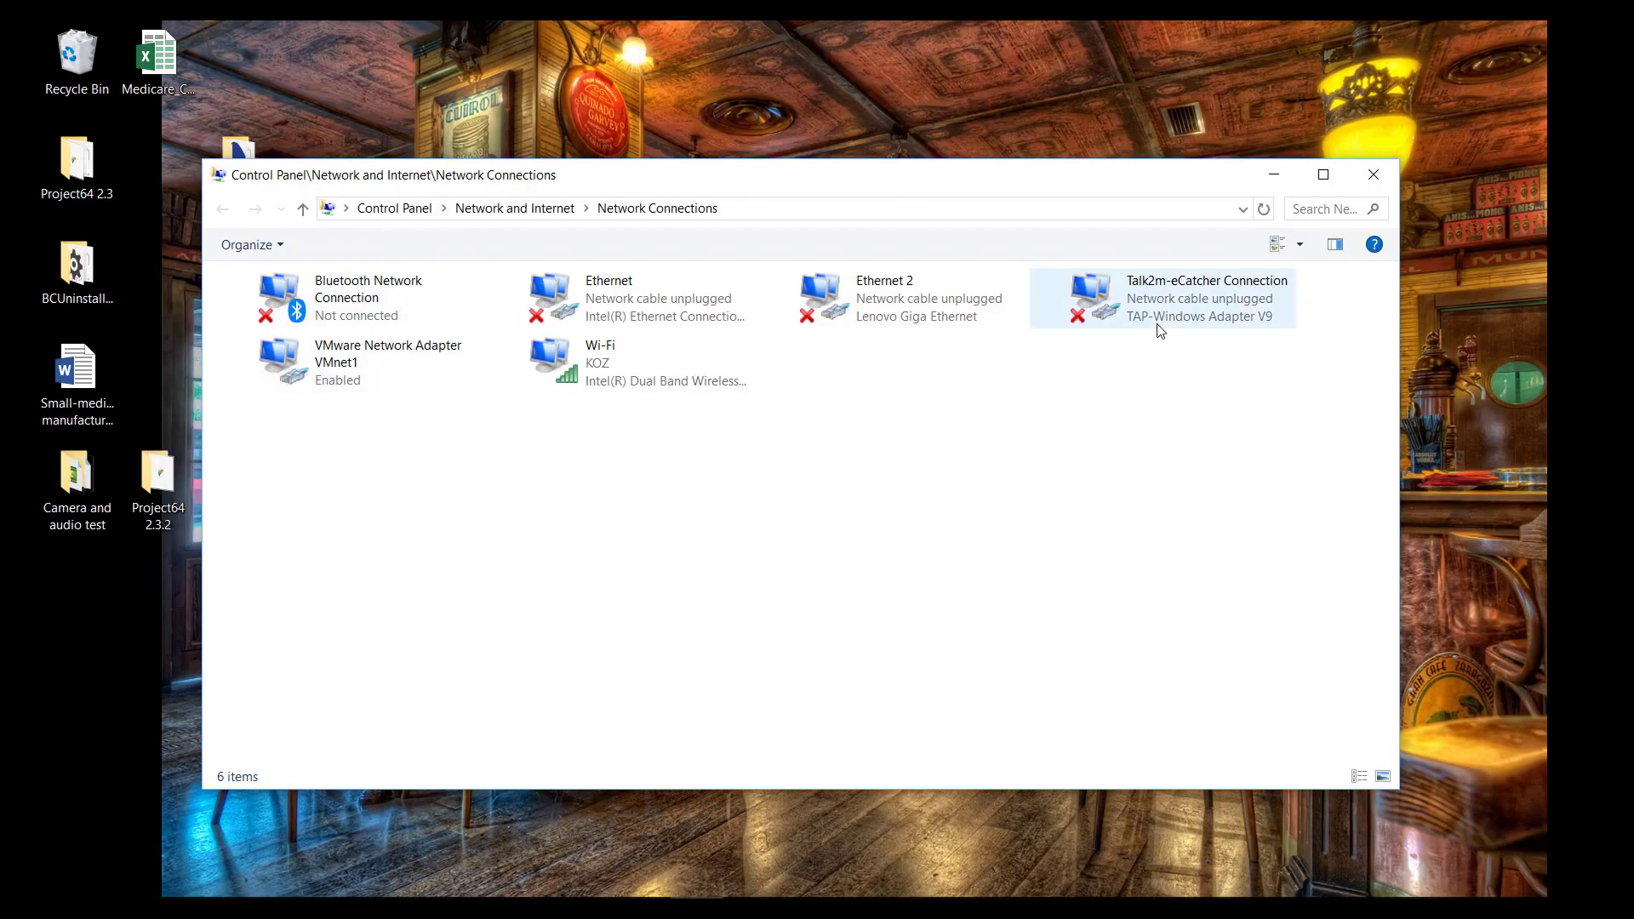
left_click(1121, 298)
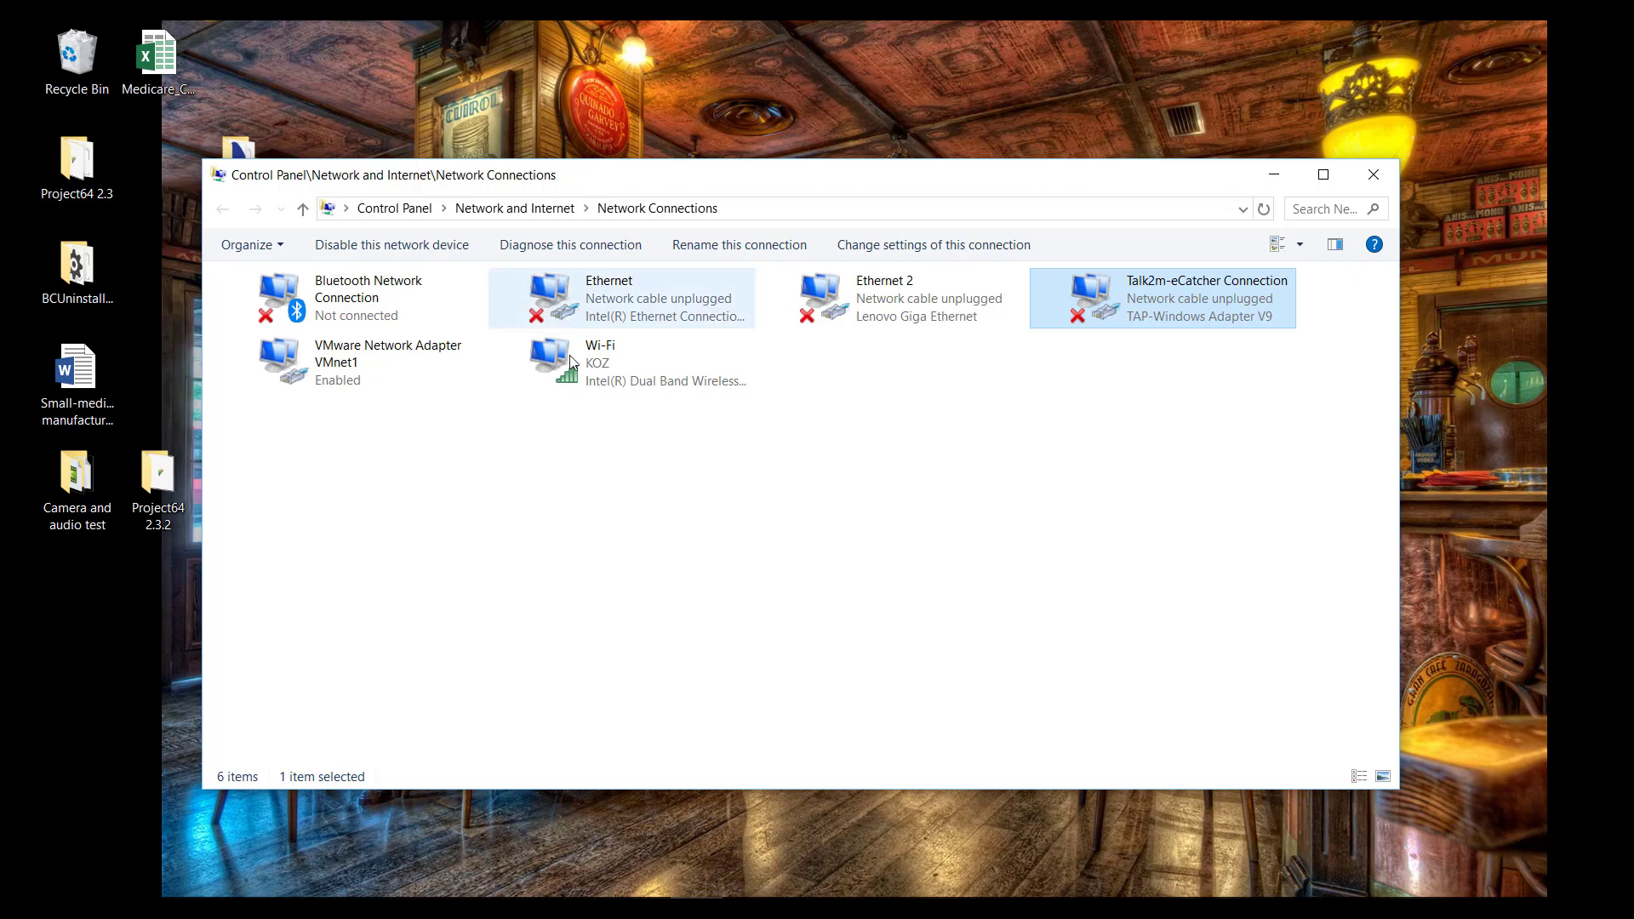
left_click(551, 305)
left_click(562, 361)
left_click(791, 434)
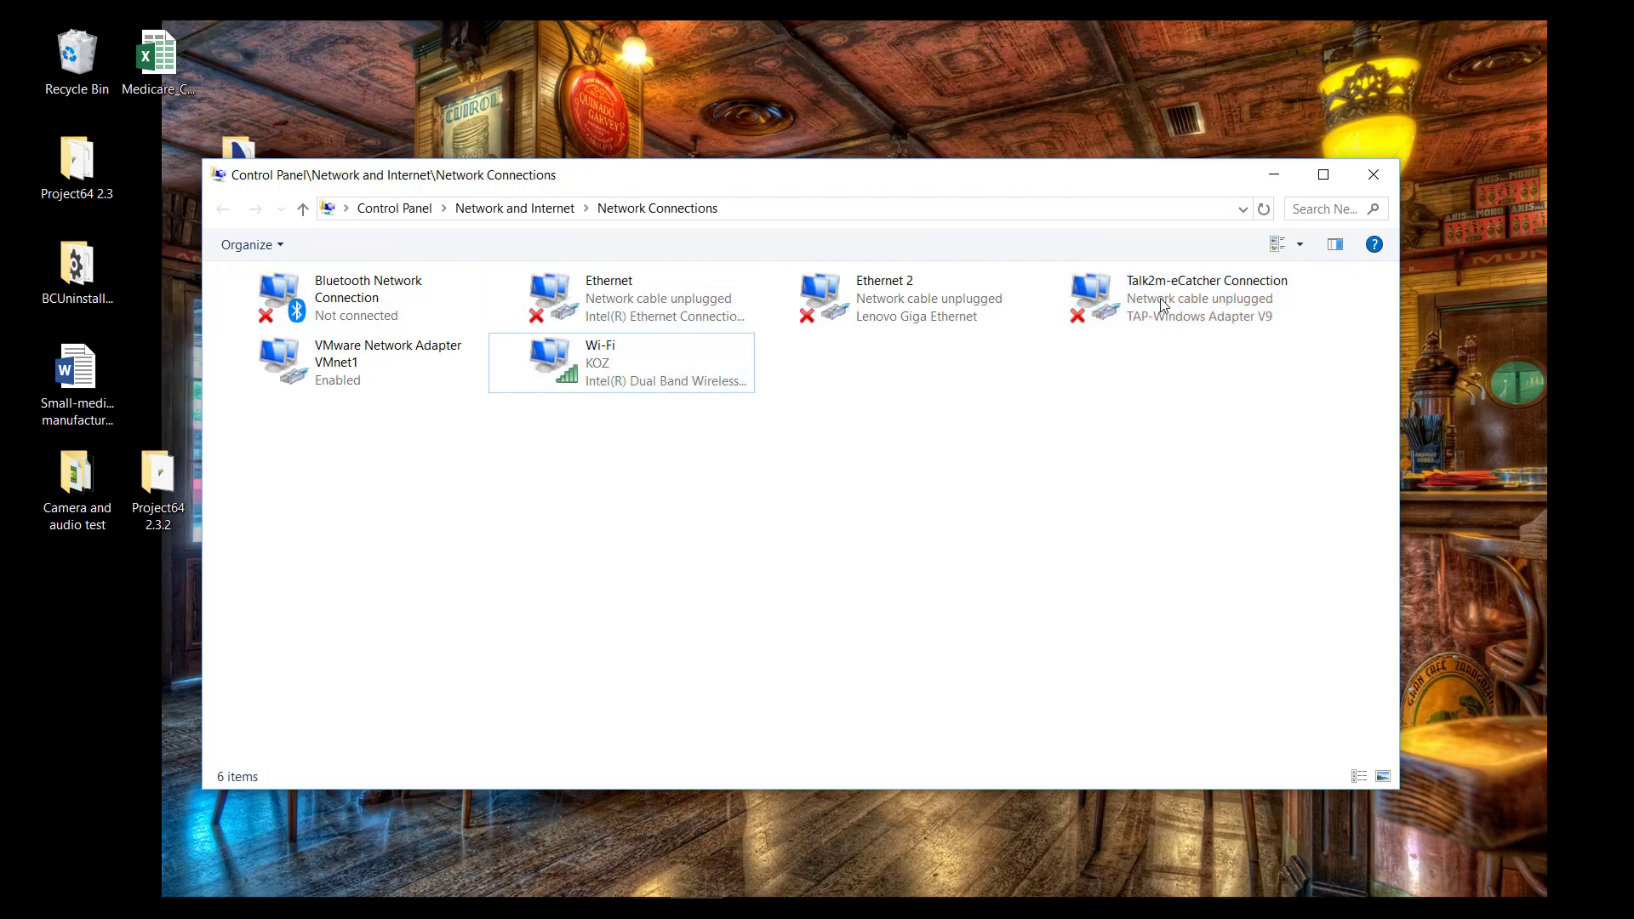
- Compare the Talk2m-eCatcher connection on the host with the one in the virtual machine's Network Connections
left_click(1148, 308)
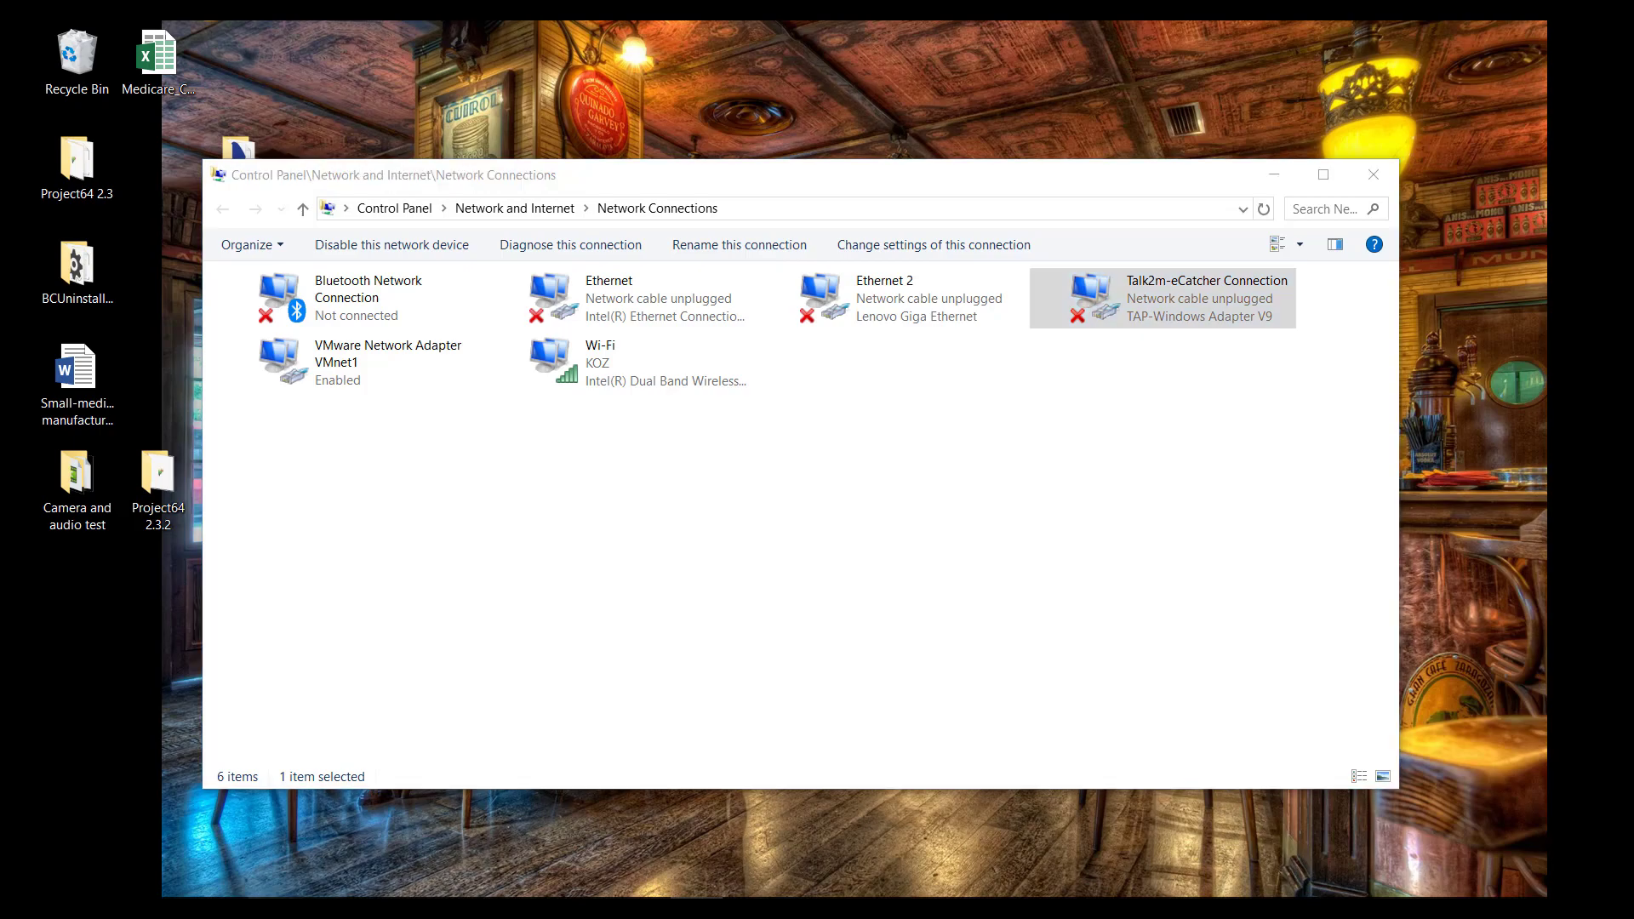
left_click(235, 795)
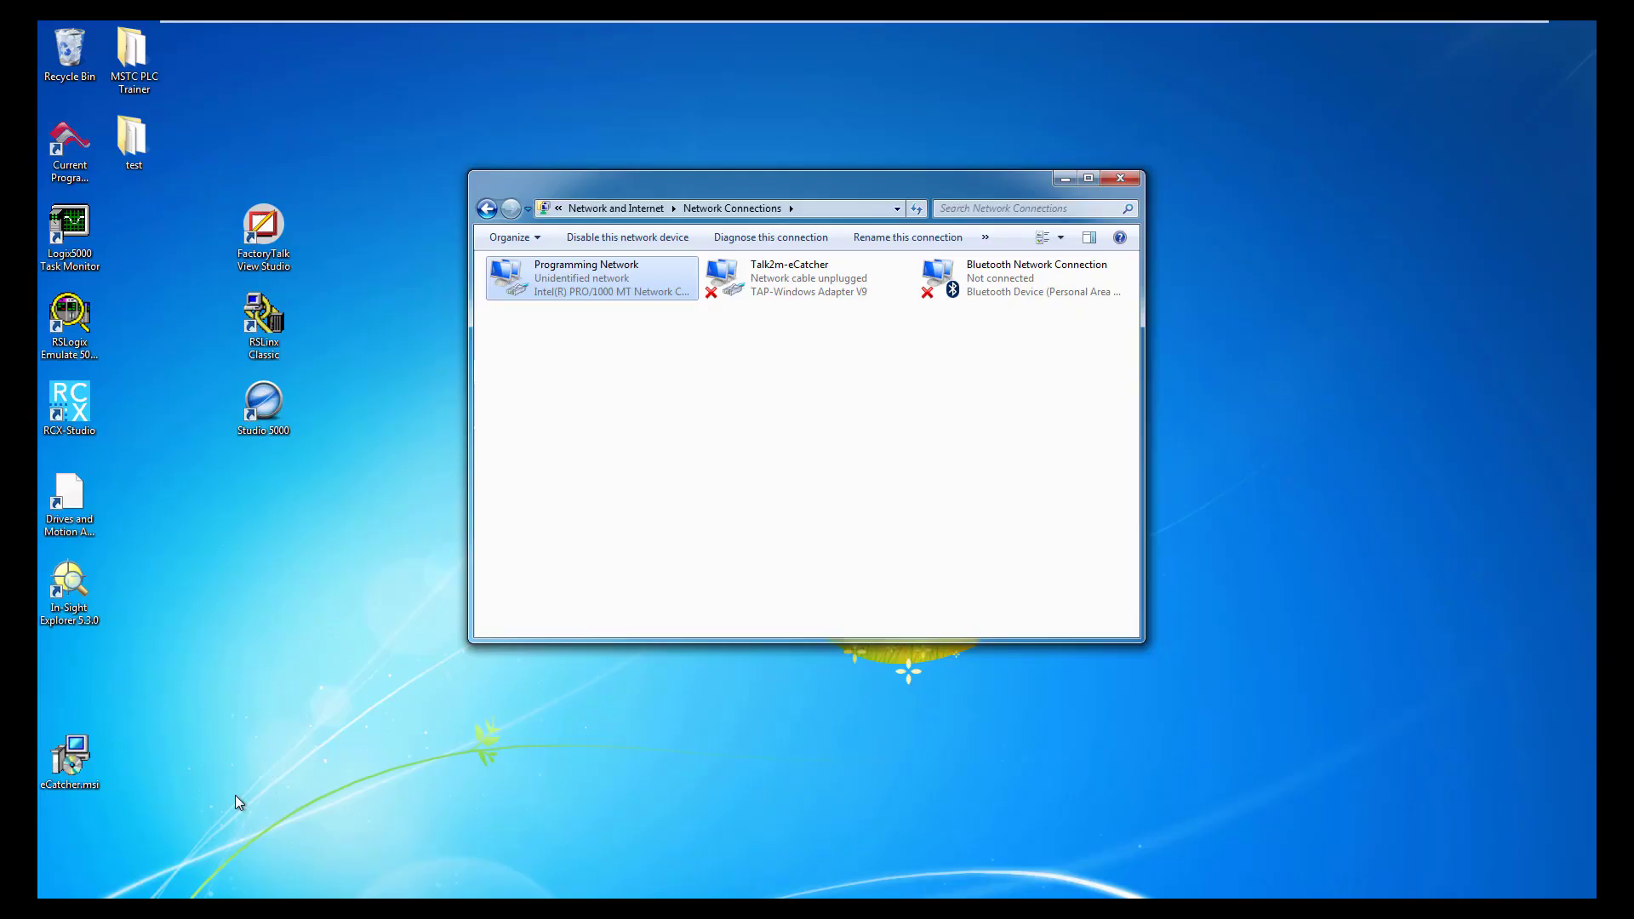
left_click(777, 284)
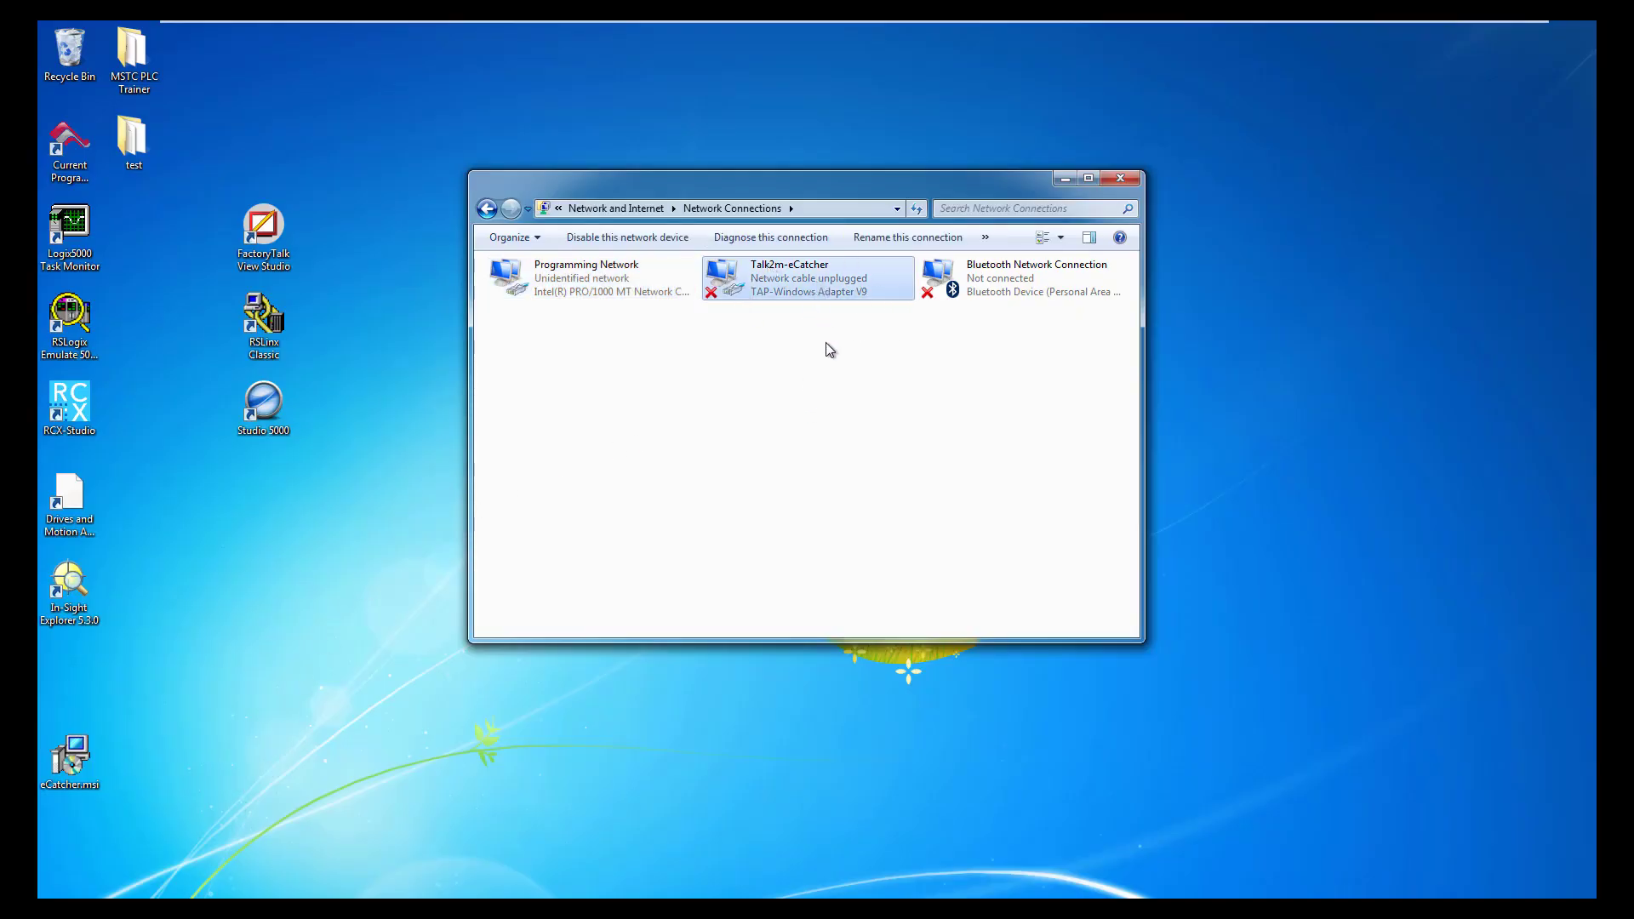